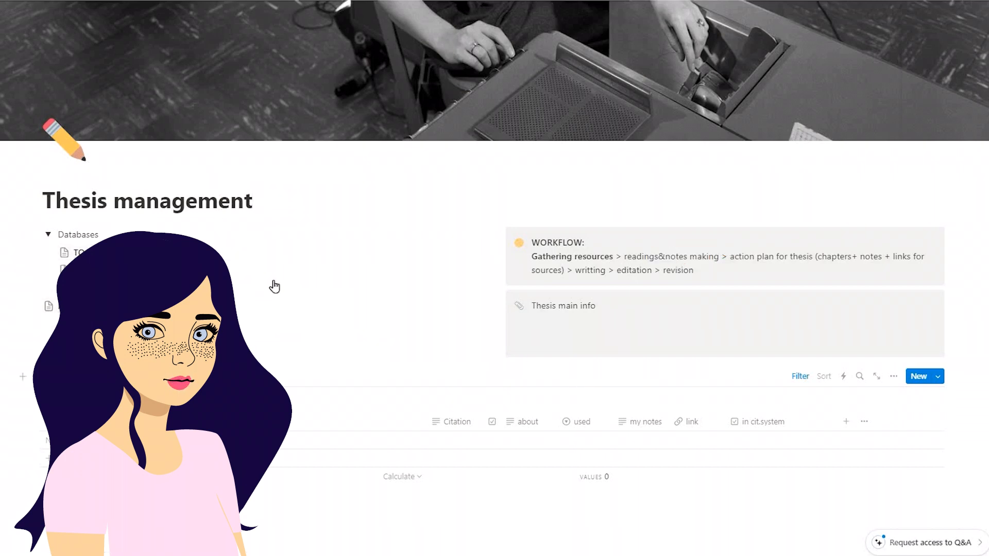
Show the ToDo view and add the bullets "lenght", "due date" and "citation criteria" under Thesis main info.
{"action": "left_click", "coordinate": [139, 377]}
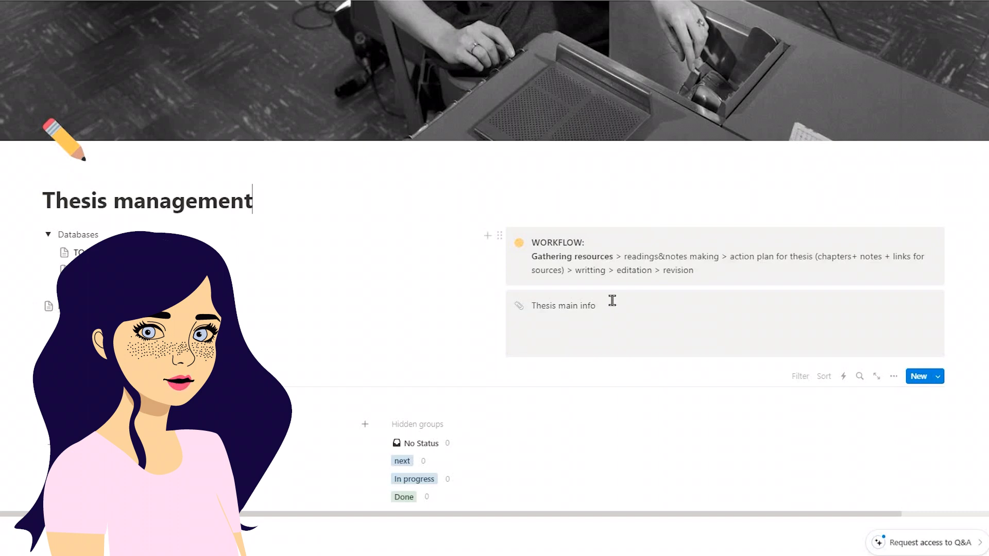
{"action": "scroll", "coordinate": [625, 288], "scroll_direction": "down", "scroll_amount": 2}
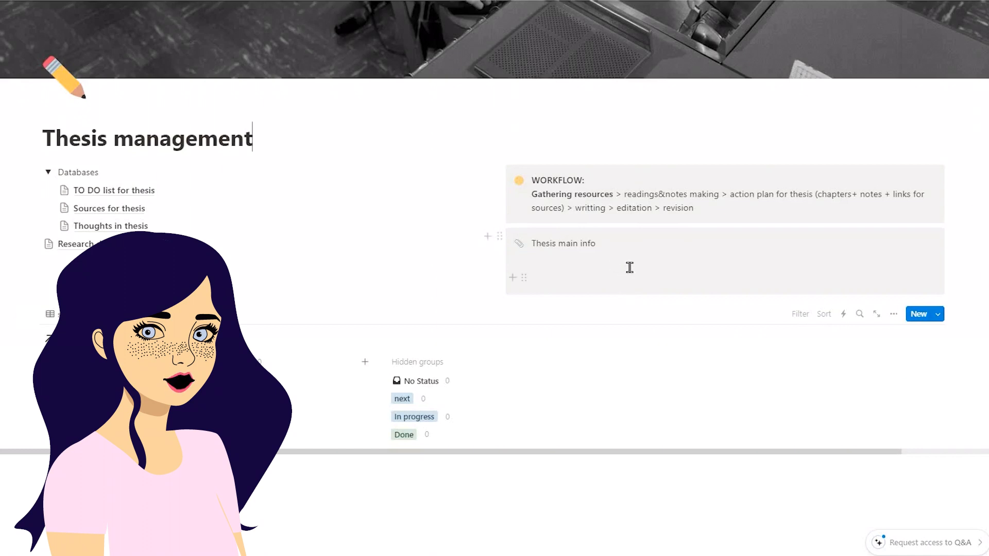
{"action": "left_click", "coordinate": [620, 272]}
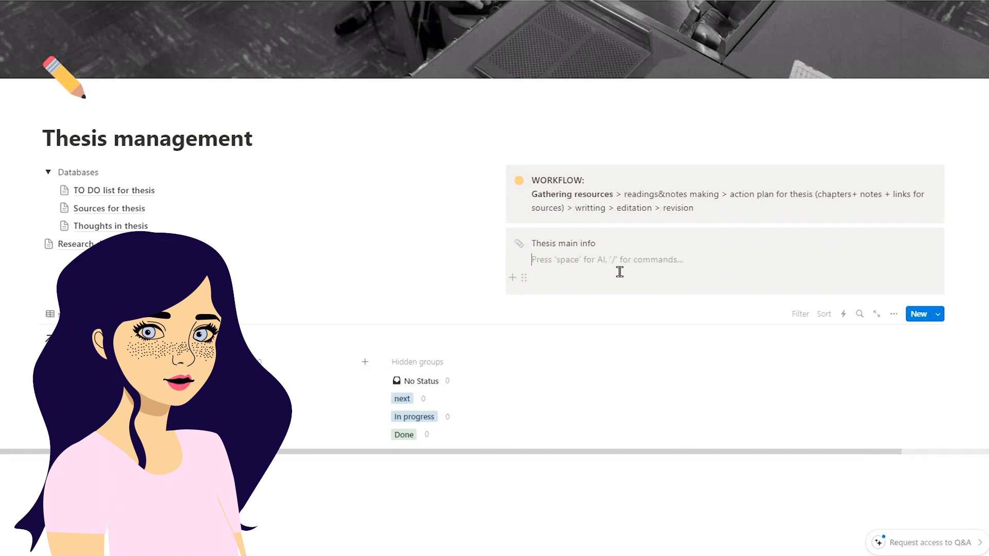
{"action": "type", "text": "lenght"}
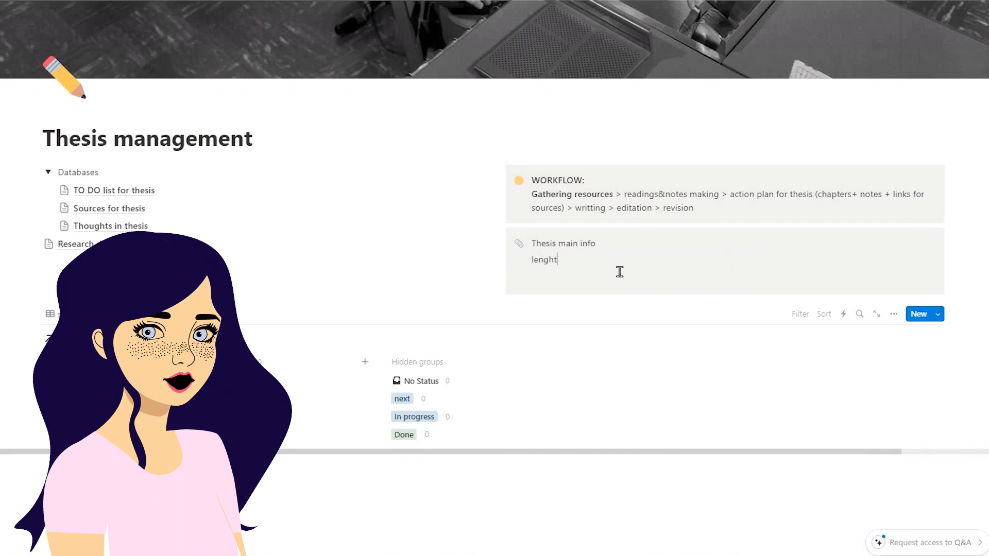
{"action": "type", "text": "-"}
{"action": "key", "text": "End"}
{"action": "key", "text": "Return"}
{"action": "type", "text": "due date"}
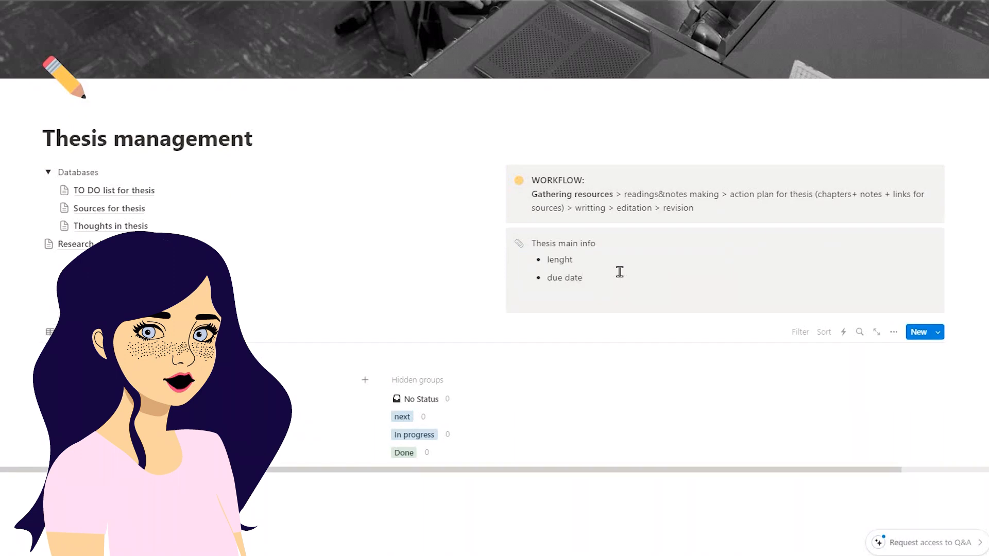
{"action": "key", "text": "Return"}
{"action": "type", "text": "citation criteria"}
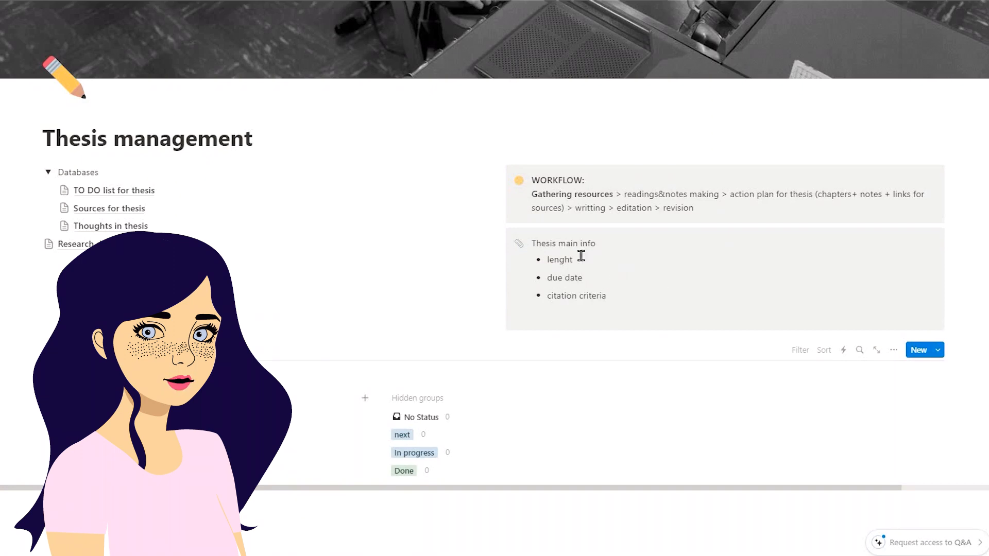
Add the cards "topic you choose" and "write chapter one" to the "not now" group of the Todolist board.
{"action": "scroll", "coordinate": [359, 238], "scroll_direction": "down", "scroll_amount": 2}
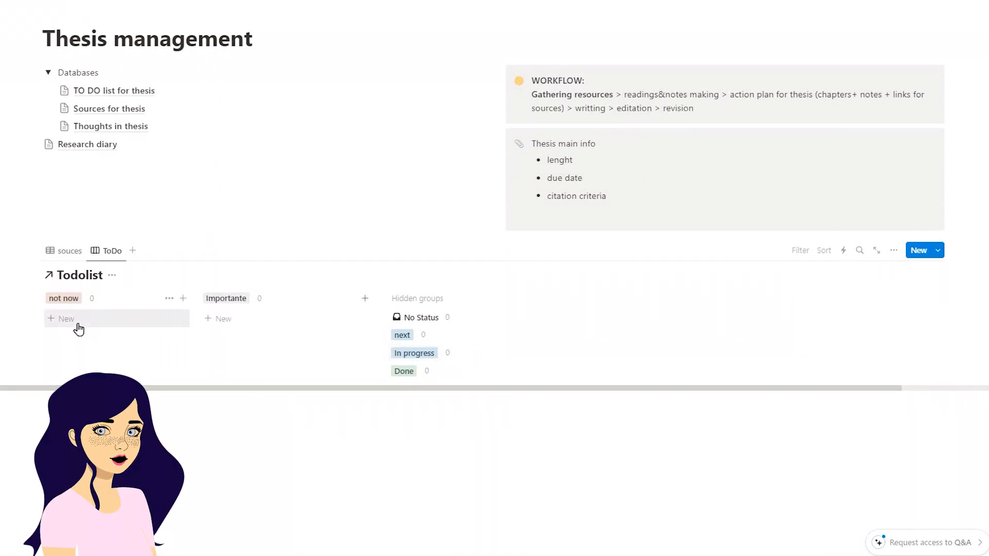
{"action": "left_click", "coordinate": [107, 319]}
{"action": "type", "text": "topic you s"}
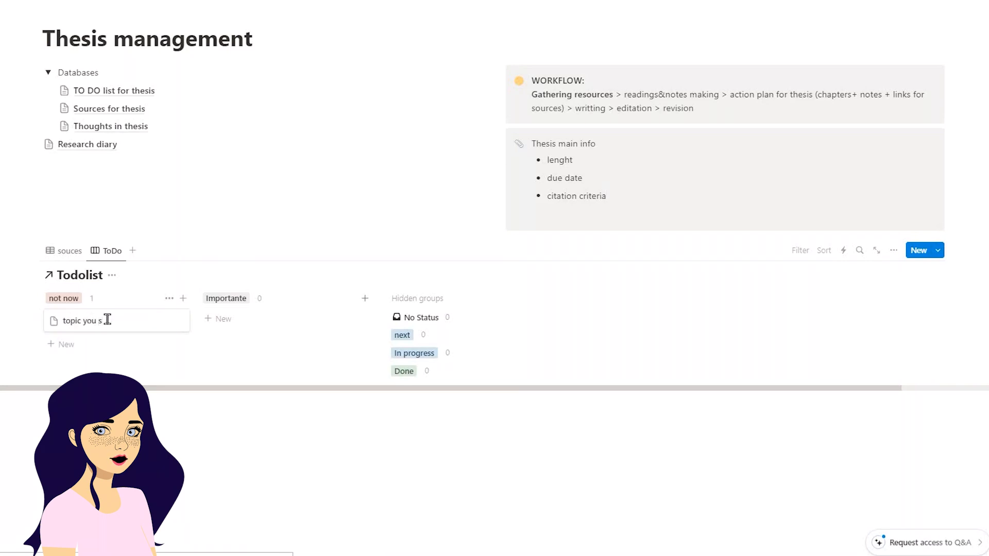
{"action": "type", "text": "d"}
{"action": "type", "text": "oose"}
{"action": "left_click", "coordinate": [126, 344]}
{"action": "type", "text": "write "}
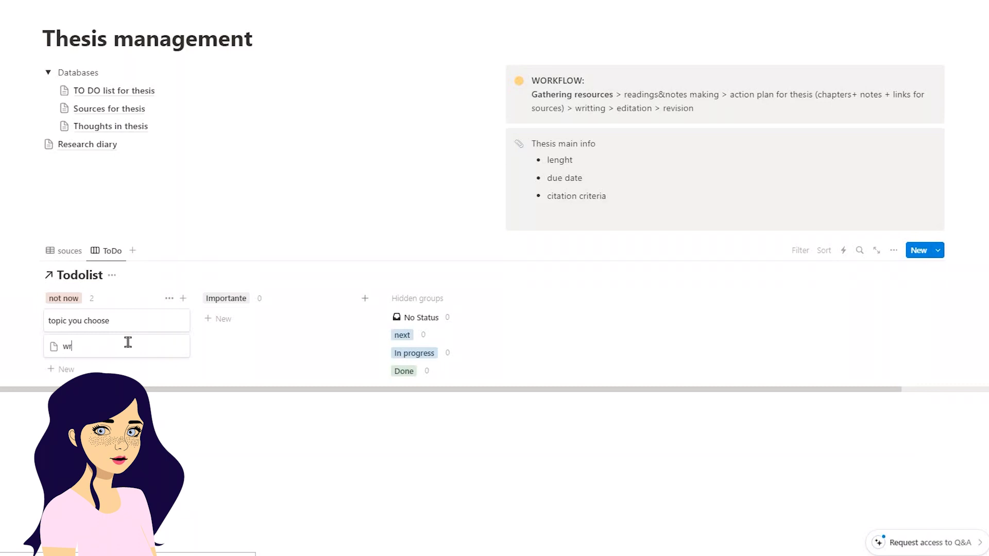
{"action": "type", "text": "chapter one"}
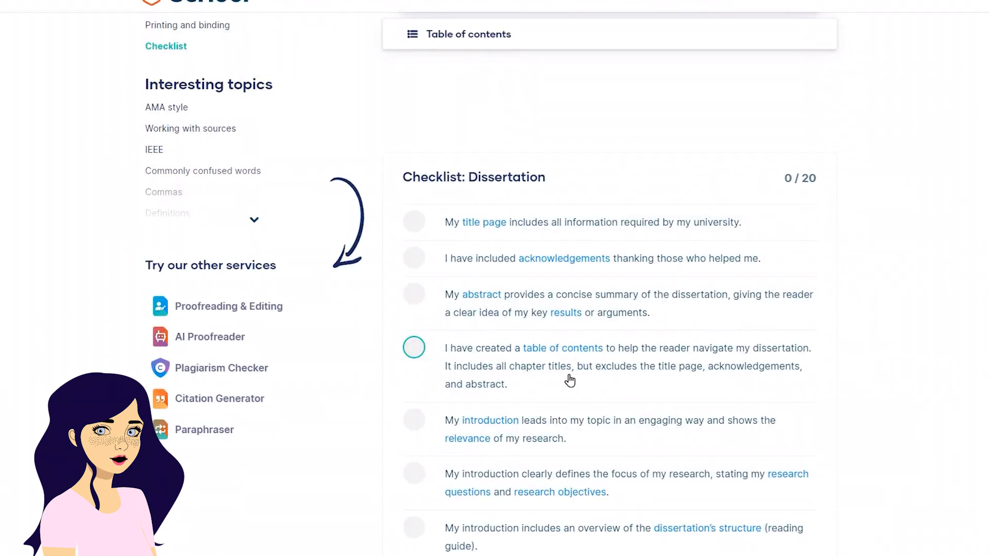
Review the items of the dissertation checklist on the Scribbr website and dismiss the plagiarism checker pop-up.
{"action": "scroll", "coordinate": [571, 381], "scroll_direction": "down", "scroll_amount": 1}
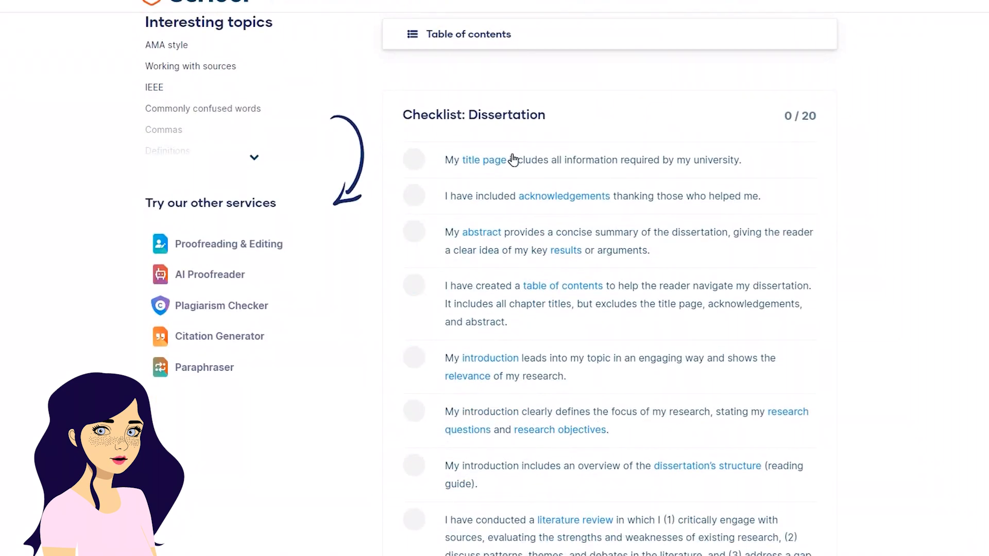
{"action": "scroll", "coordinate": [509, 239], "scroll_direction": "down", "scroll_amount": 12}
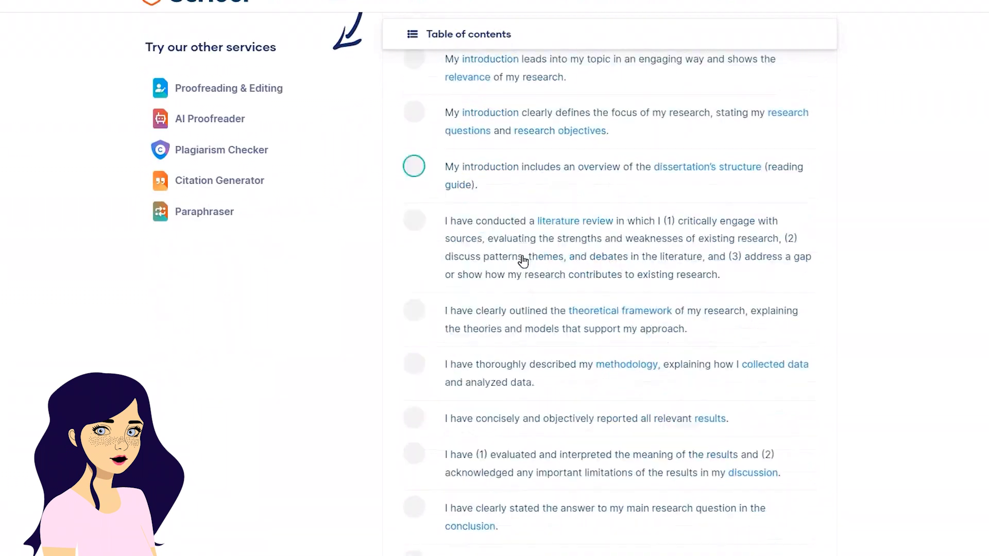
{"action": "scroll", "coordinate": [522, 255], "scroll_direction": "down", "scroll_amount": 6}
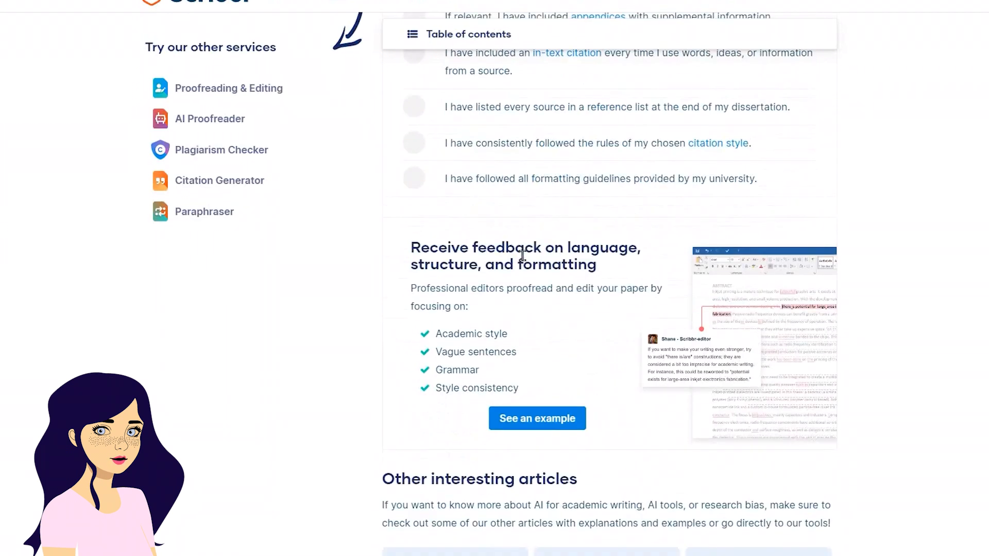
{"action": "scroll", "coordinate": [538, 273], "scroll_direction": "up", "scroll_amount": 17}
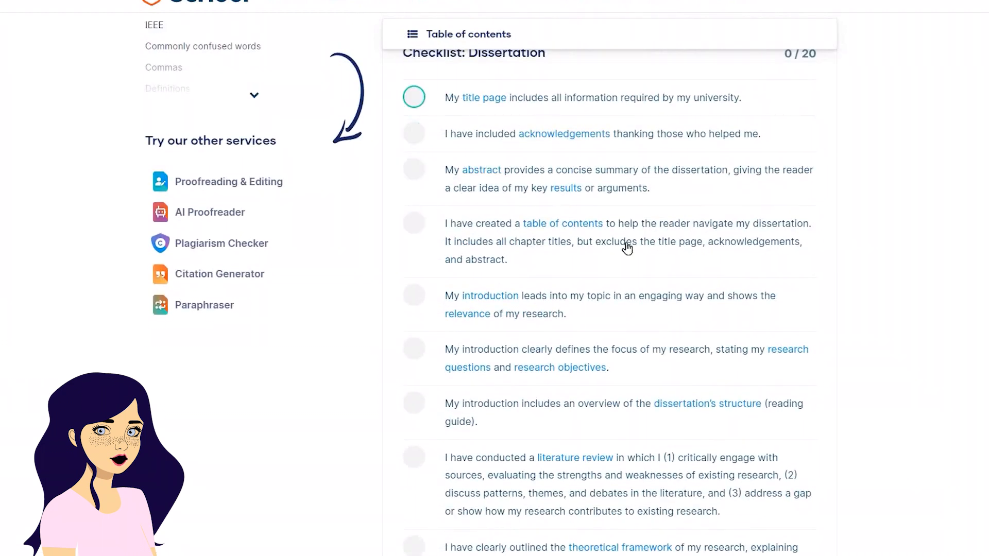
{"action": "scroll", "coordinate": [592, 295], "scroll_direction": "down", "scroll_amount": 3}
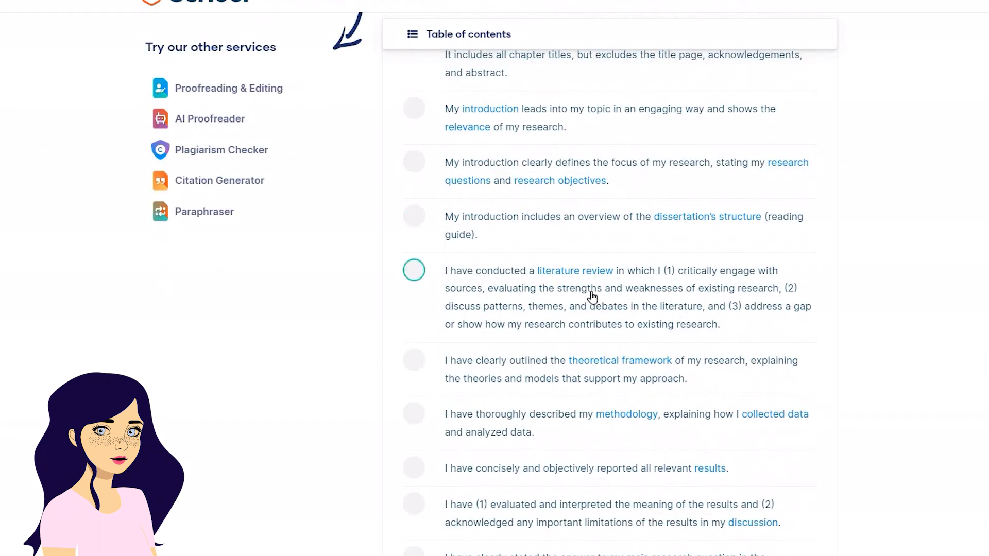
{"action": "scroll", "coordinate": [627, 376], "scroll_direction": "down", "scroll_amount": 1}
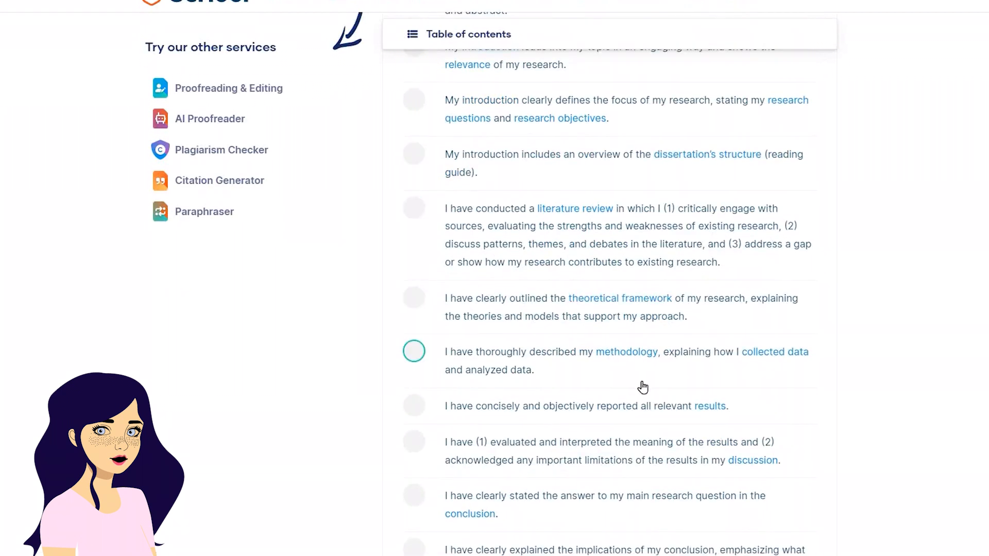
{"action": "scroll", "coordinate": [643, 386], "scroll_direction": "down", "scroll_amount": 2}
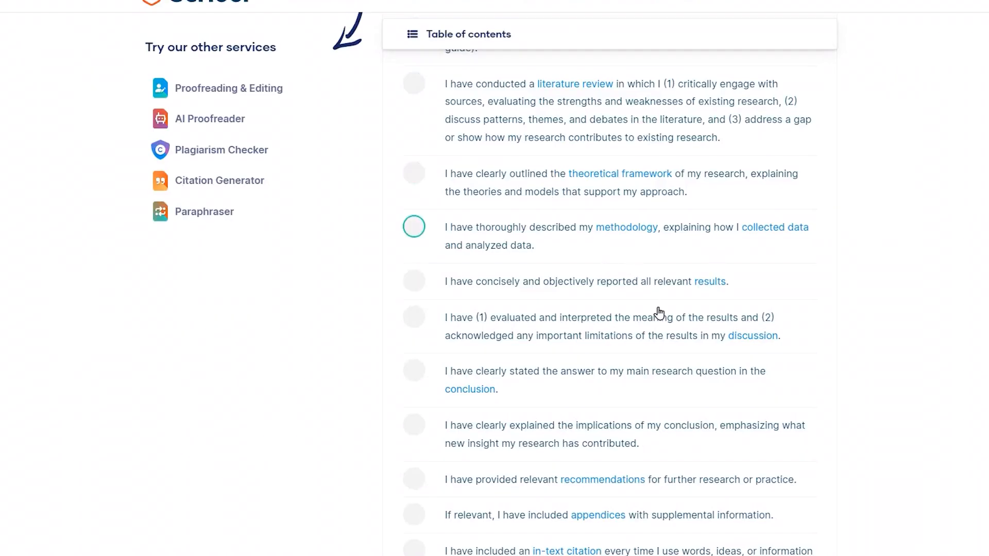
{"action": "scroll", "coordinate": [649, 303], "scroll_direction": "down", "scroll_amount": 5}
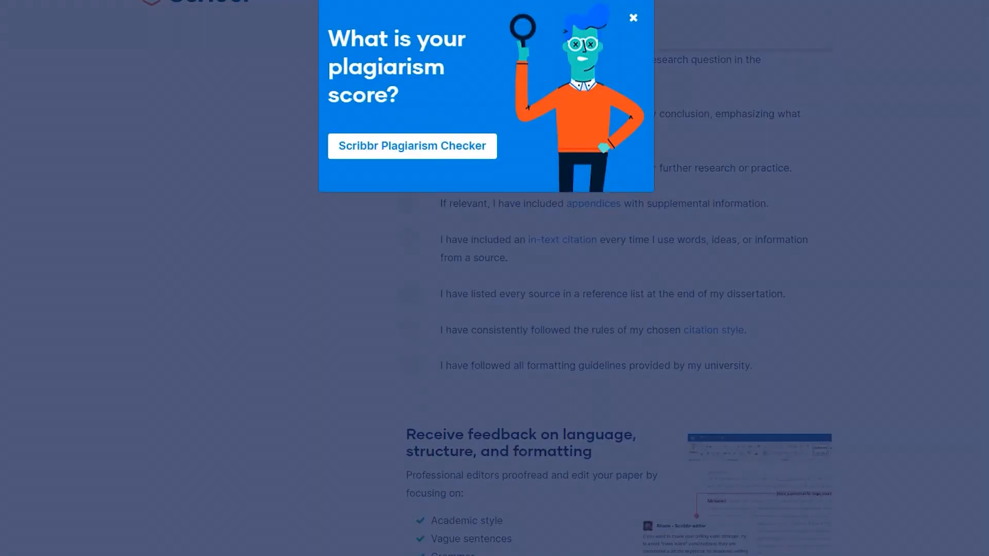
{"action": "left_click", "coordinate": [633, 17]}
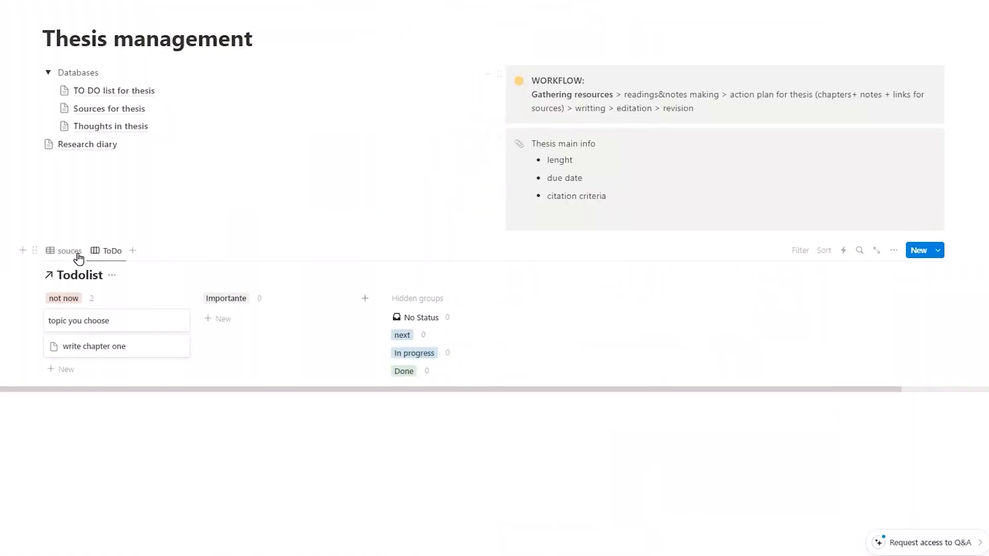
Switch back to the thesis page's souces view and add an entry named "paper" to its table.
{"action": "left_click", "coordinate": [69, 251]}
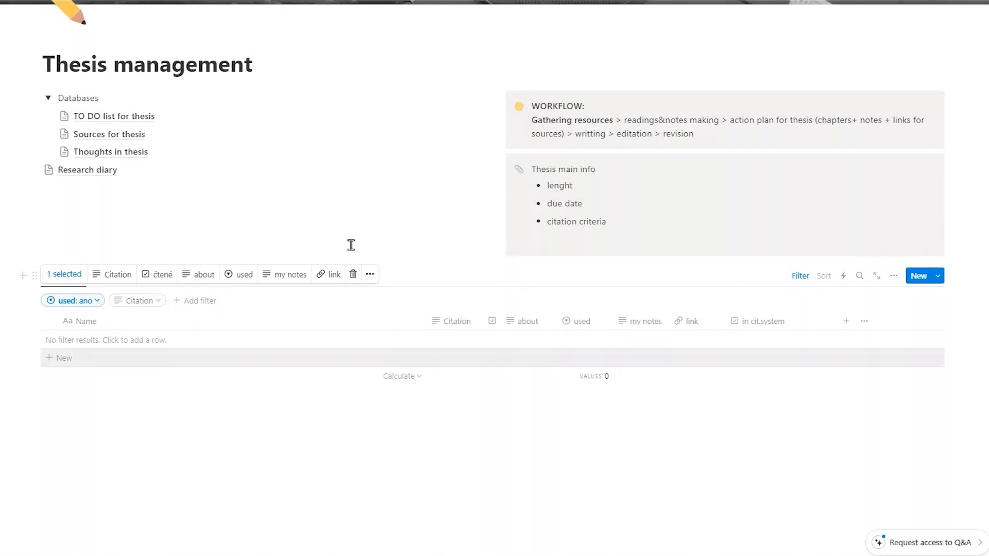
{"action": "left_click", "coordinate": [365, 440]}
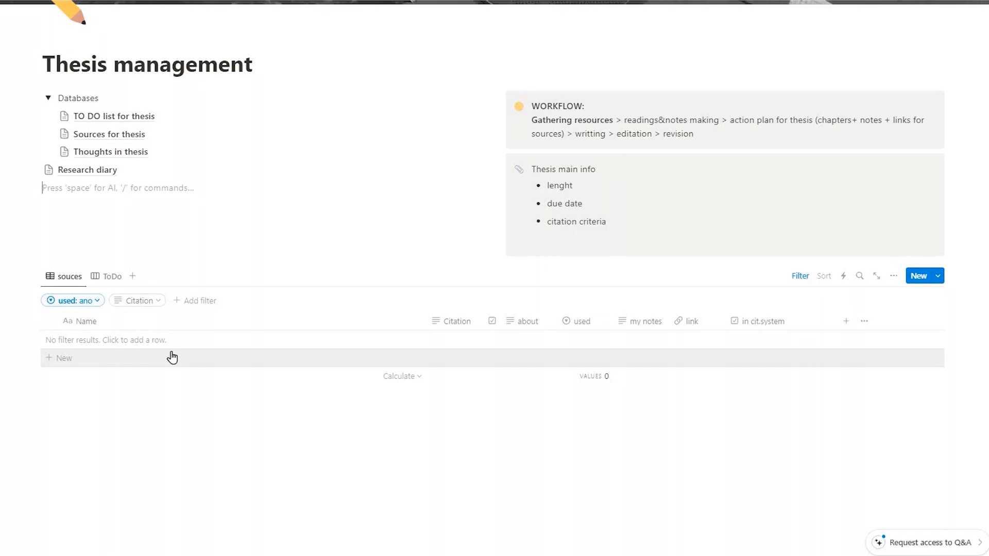
{"action": "left_click", "coordinate": [320, 356]}
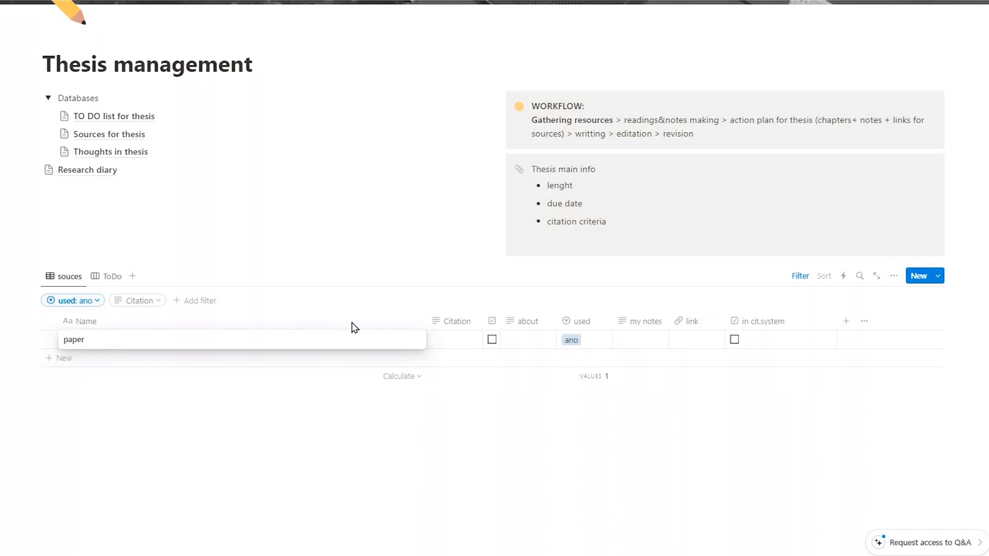
{"action": "key", "text": "Return"}
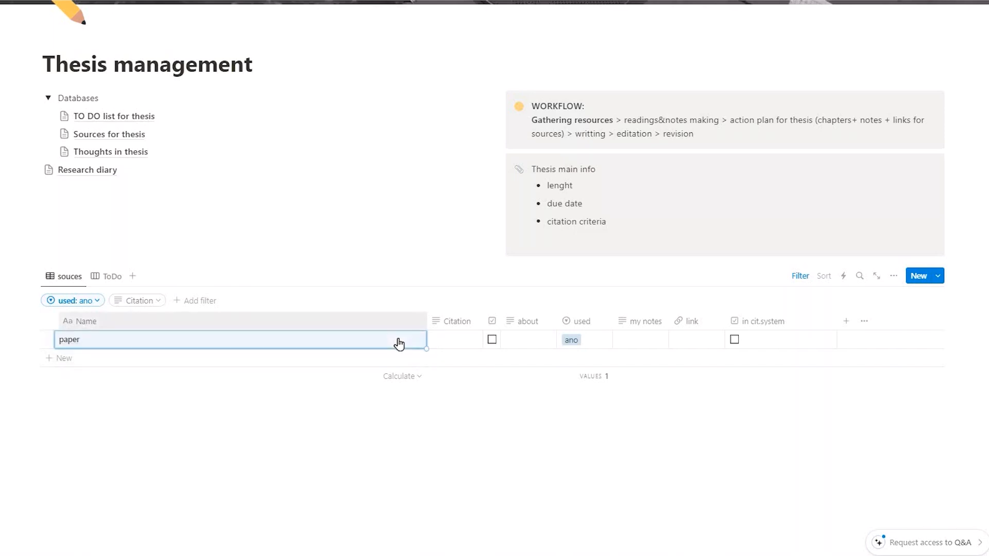
{"action": "left_click", "coordinate": [604, 342]}
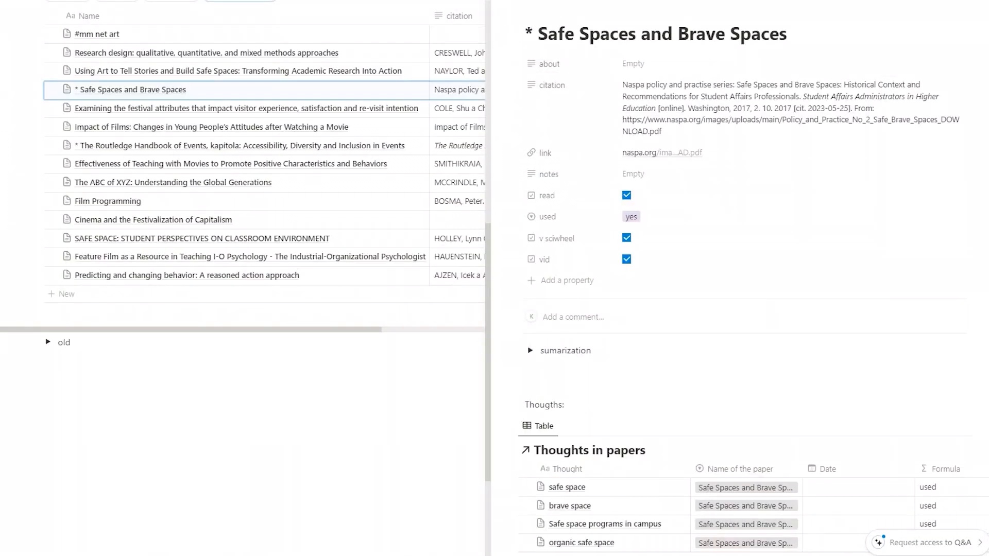
Examine the properties and linked Thoughts in papers table of the "Safe Spaces and Brave Spaces" source entry.
{"action": "key", "text": "Escape"}
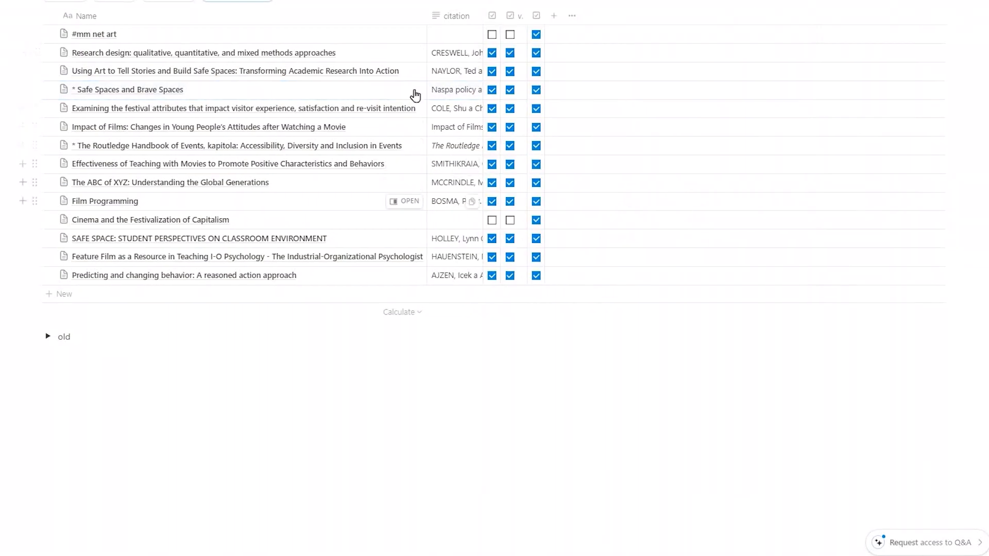
{"action": "left_click", "coordinate": [415, 93]}
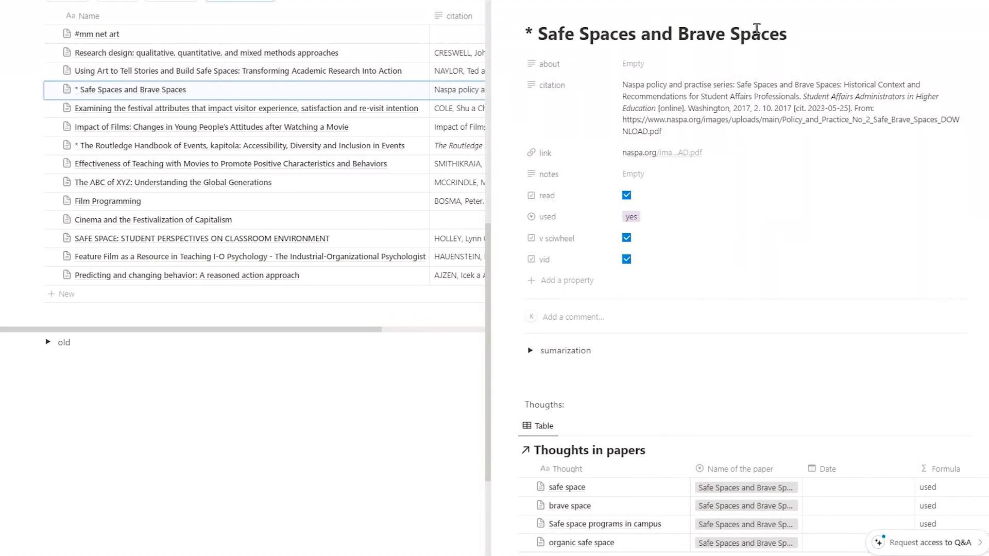
{"action": "scroll", "coordinate": [720, 377], "scroll_direction": "down", "scroll_amount": 3}
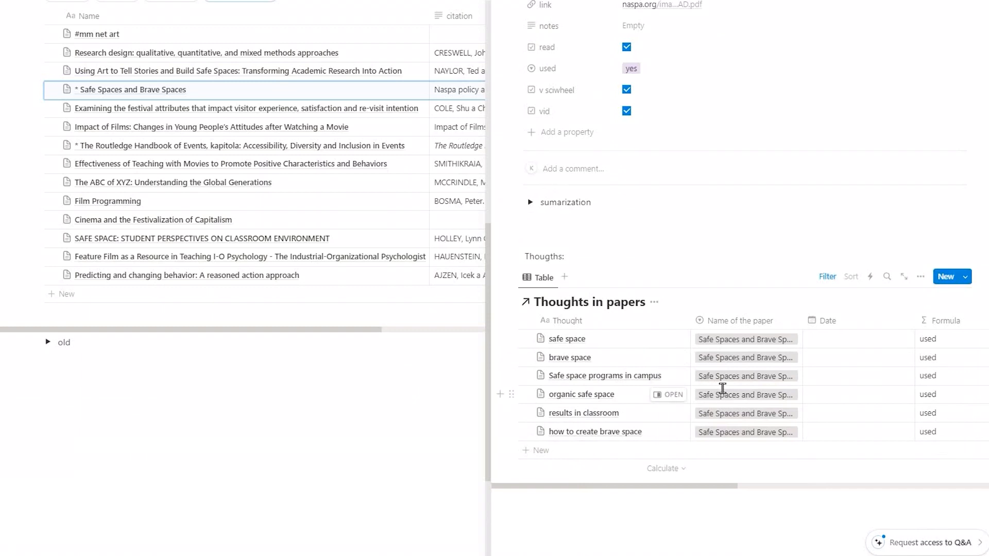
{"action": "scroll", "coordinate": [721, 390], "scroll_direction": "up", "scroll_amount": 3}
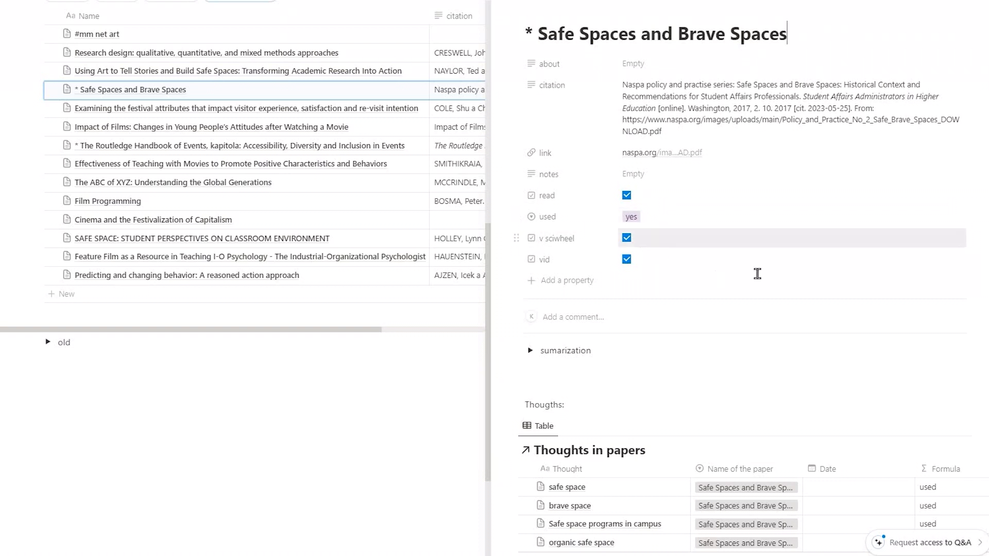
{"action": "scroll", "coordinate": [747, 413], "scroll_direction": "down", "scroll_amount": 3}
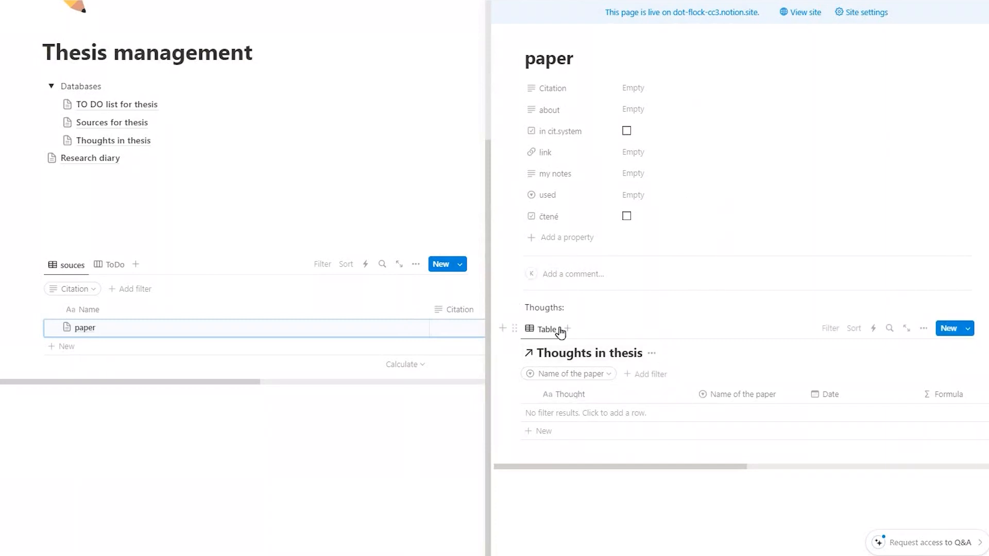
Try to filter the Thoughts in thesis table inside the paper entry by Name of the paper, using the copied title "paper".
{"action": "left_click", "coordinate": [598, 374]}
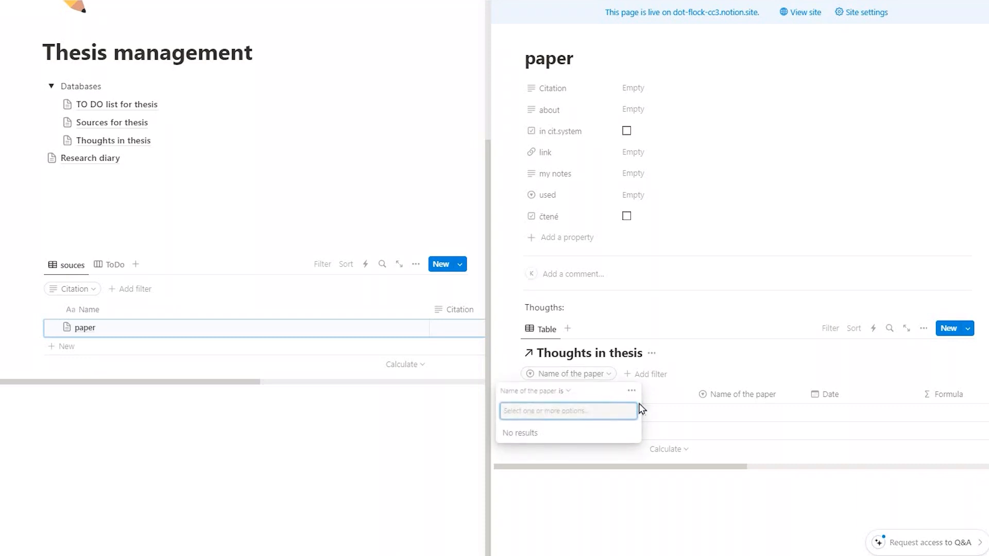
{"action": "left_click", "coordinate": [558, 61]}
{"action": "double_click", "coordinate": [558, 61]}
{"action": "key", "text": "ctrl+c"}
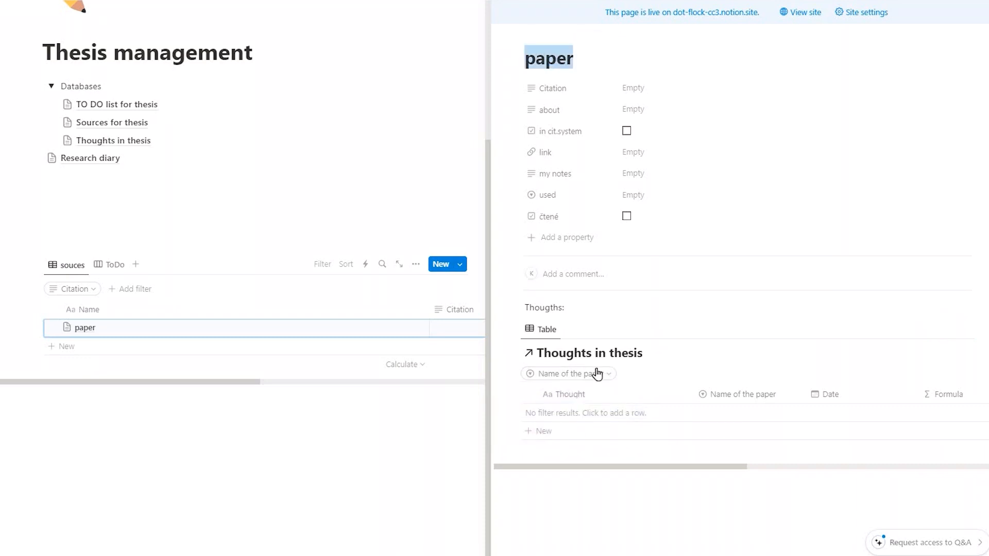
{"action": "left_click", "coordinate": [589, 412]}
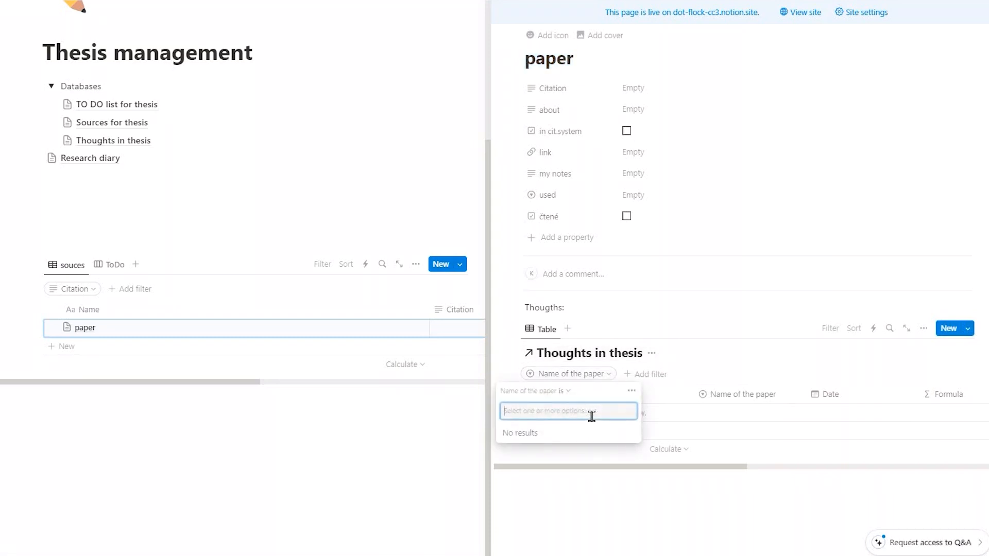
{"action": "key", "text": "ctrl+v"}
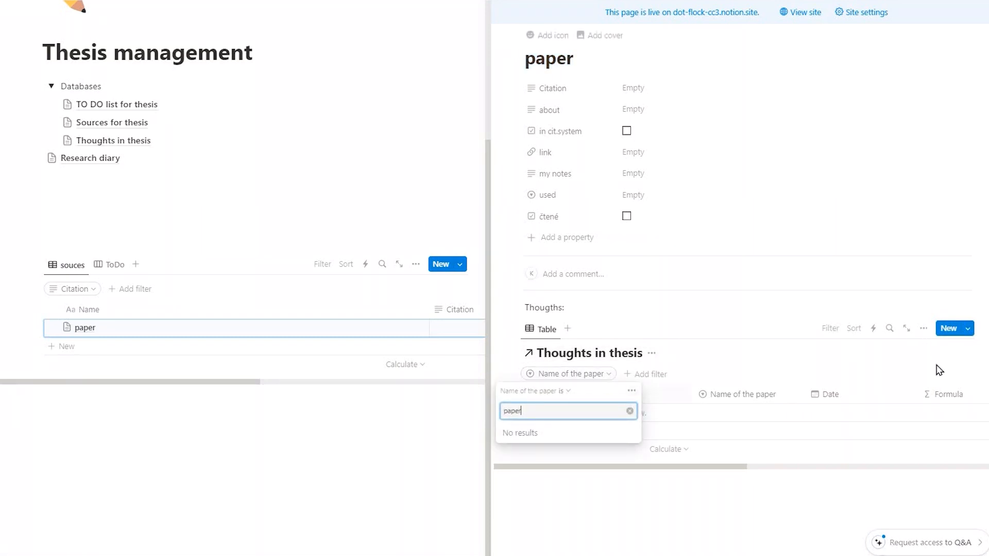
Add "paper" as a select option of the Name of the paper property in the Thoughts in thesis table.
{"action": "left_click", "coordinate": [924, 329]}
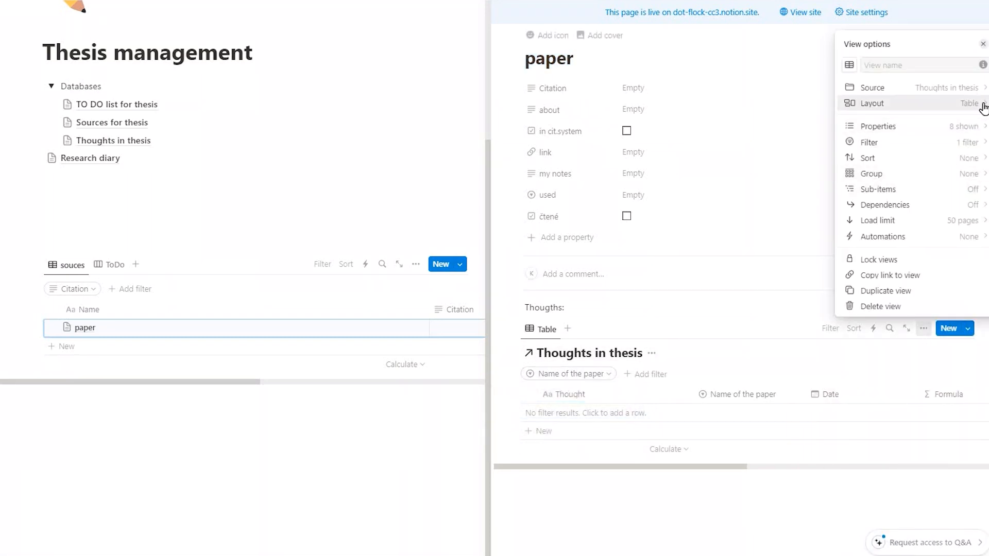
{"action": "left_click", "coordinate": [979, 127]}
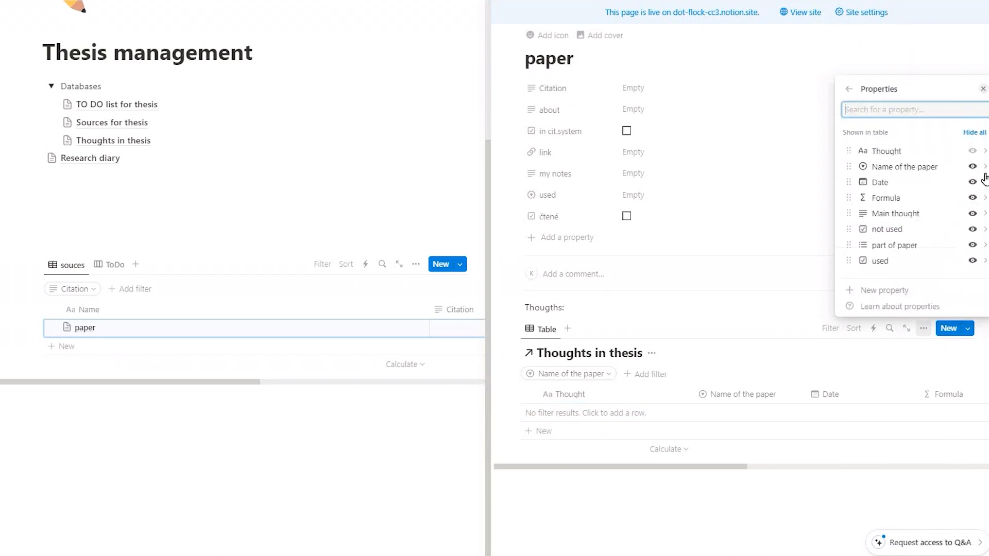
{"action": "left_click", "coordinate": [984, 168]}
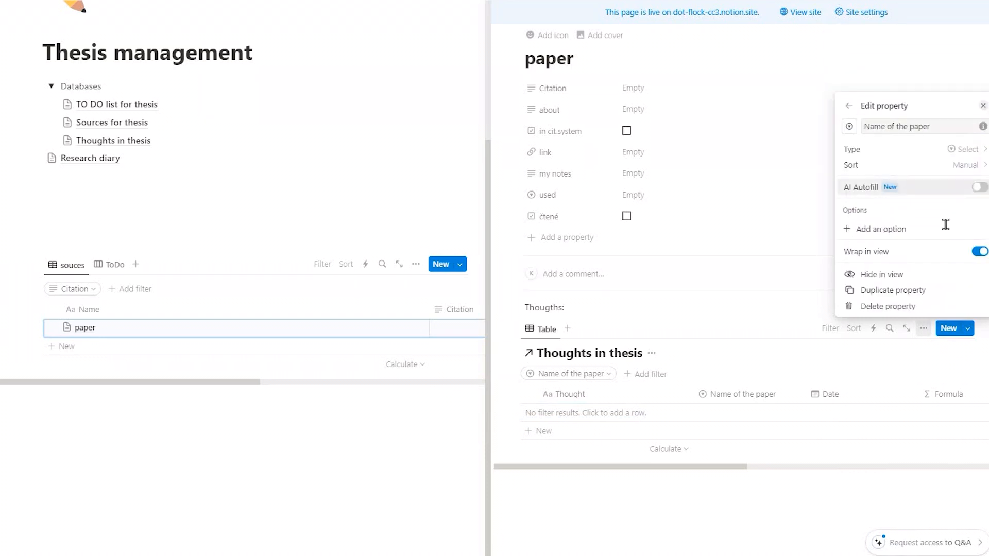
{"action": "left_click", "coordinate": [946, 225]}
{"action": "type", "text": "paper"}
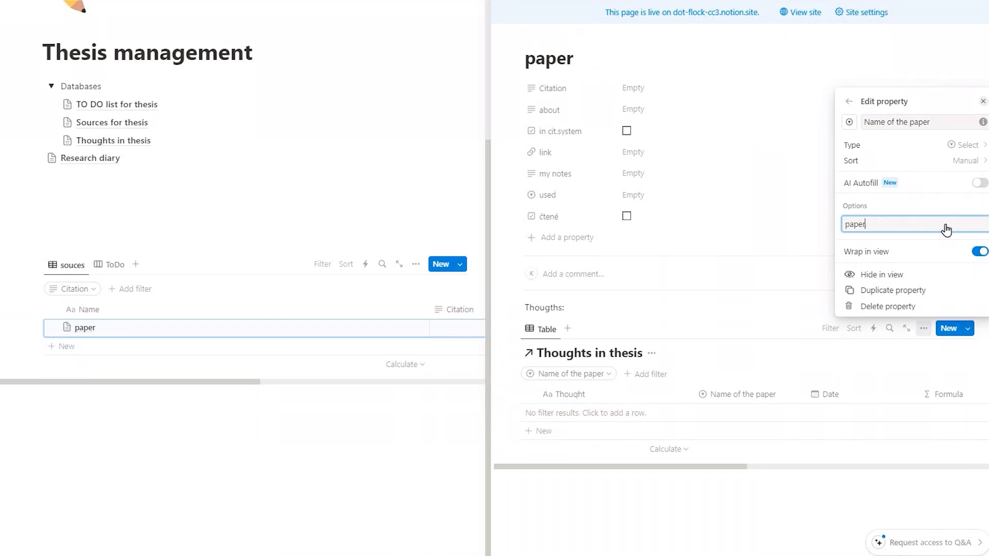
{"action": "key", "text": "Return"}
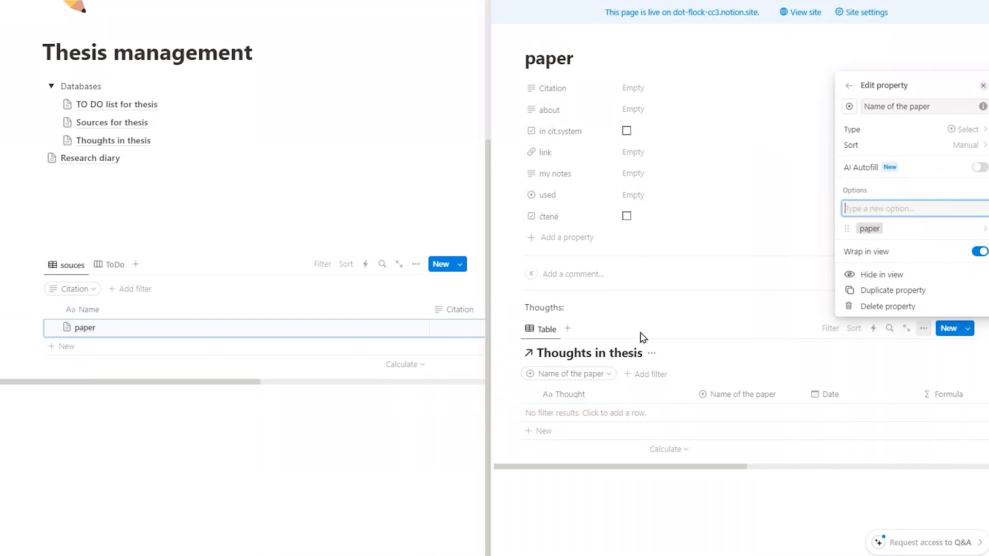
Filter the paper entry's Thoughts in thesis table by Name of the paper "paper" and save the filter for everyone.
{"action": "left_click", "coordinate": [591, 382]}
{"action": "left_click", "coordinate": [571, 395]}
{"action": "left_click", "coordinate": [593, 375]}
{"action": "left_click", "coordinate": [587, 374]}
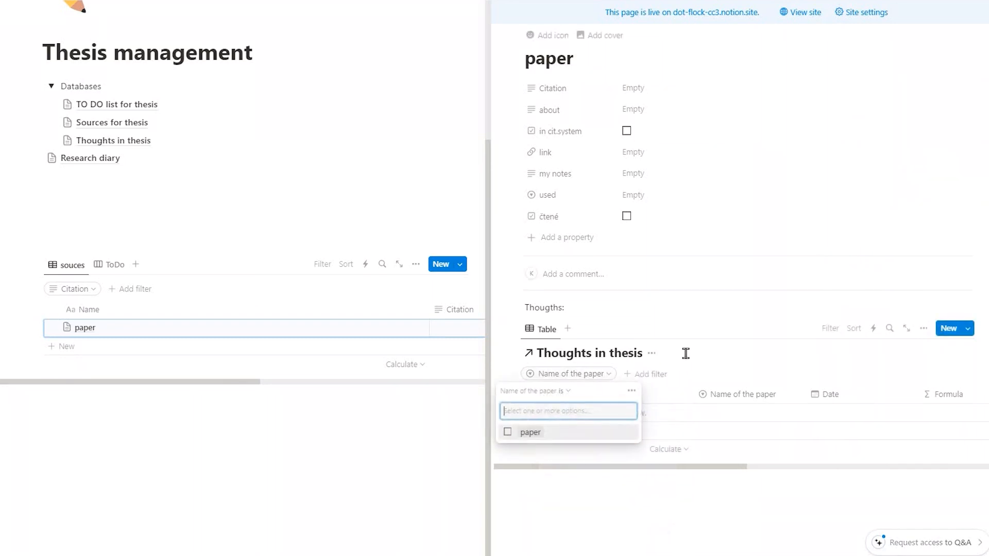
{"action": "left_click", "coordinate": [530, 432]}
{"action": "left_click", "coordinate": [926, 373]}
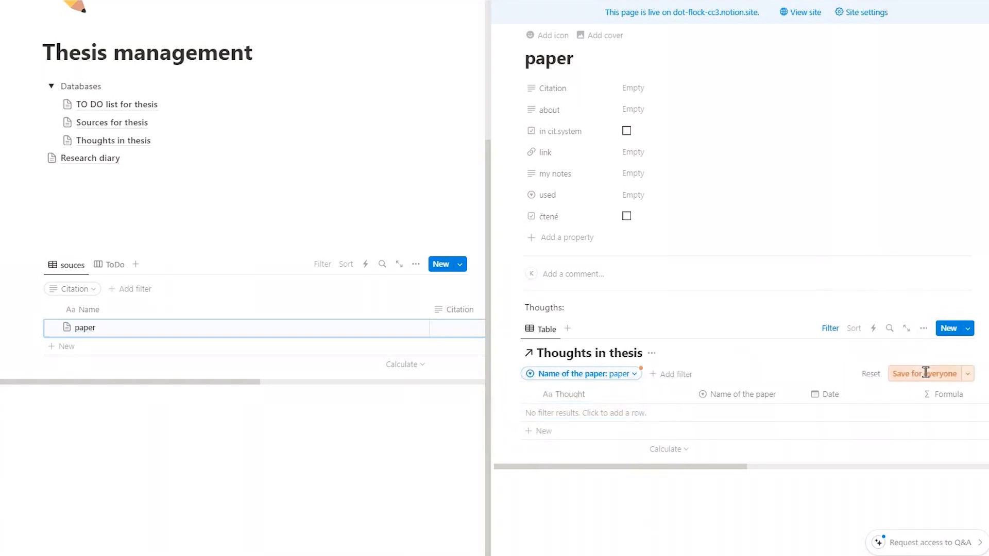
{"action": "left_click", "coordinate": [926, 373]}
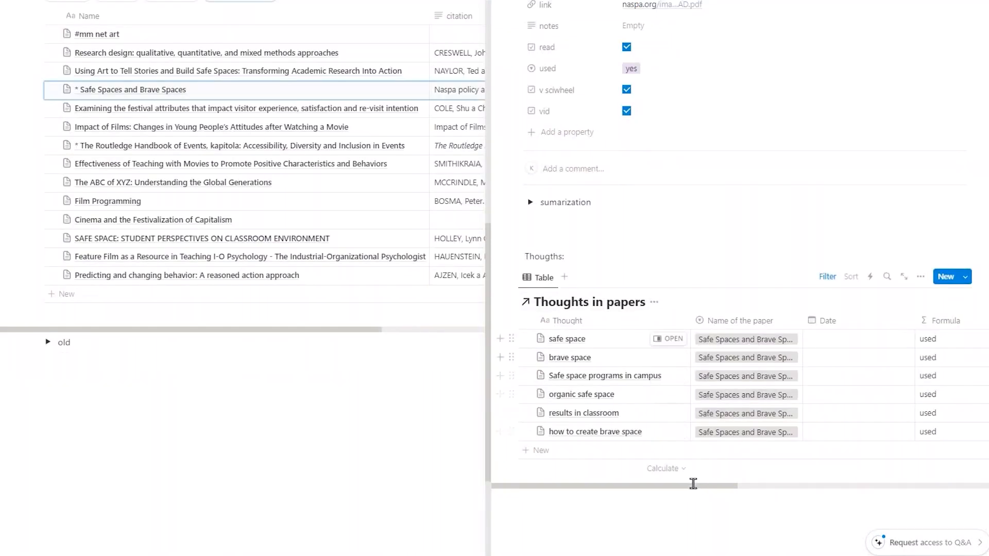
Narrow the Name of the paper and Date columns of the Thoughts in papers table in the "Safe Spaces and Brave Spaces" entry.
{"action": "left_click_drag", "start_coordinate": [803, 321], "coordinate": [720, 331]}
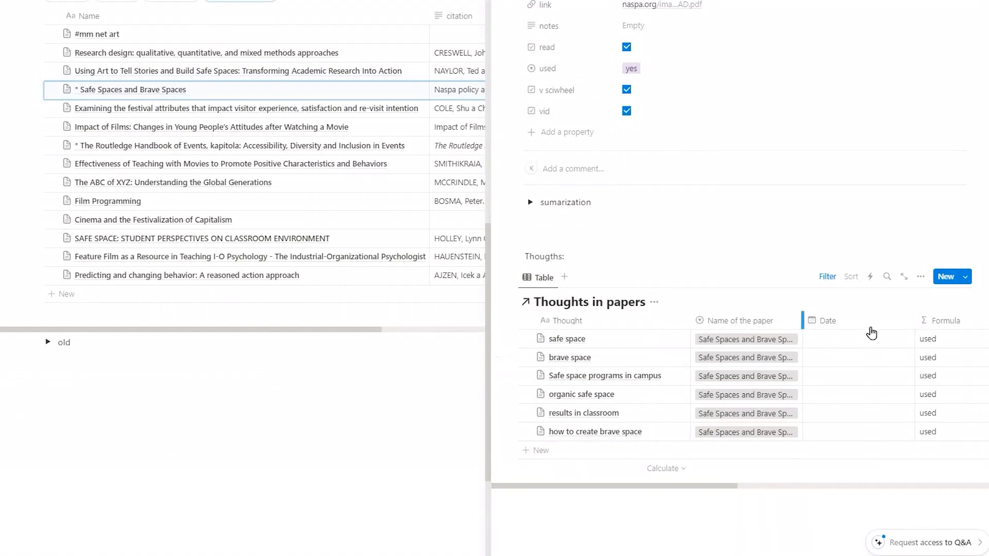
{"action": "left_click_drag", "start_coordinate": [858, 321], "coordinate": [768, 329]}
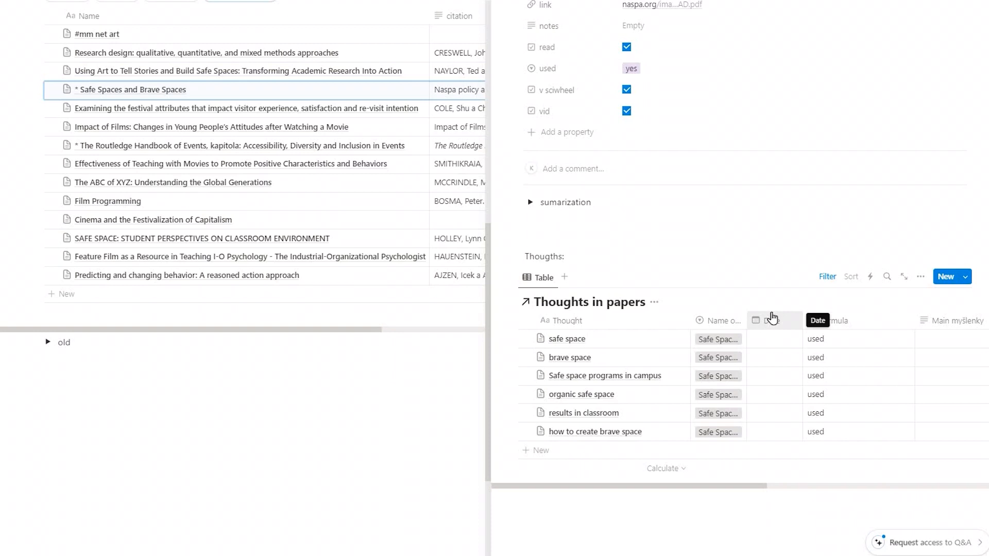
{"action": "scroll", "coordinate": [772, 312], "scroll_direction": "up", "scroll_amount": 3}
{"action": "scroll", "coordinate": [501, 21], "scroll_direction": "down", "scroll_amount": 3}
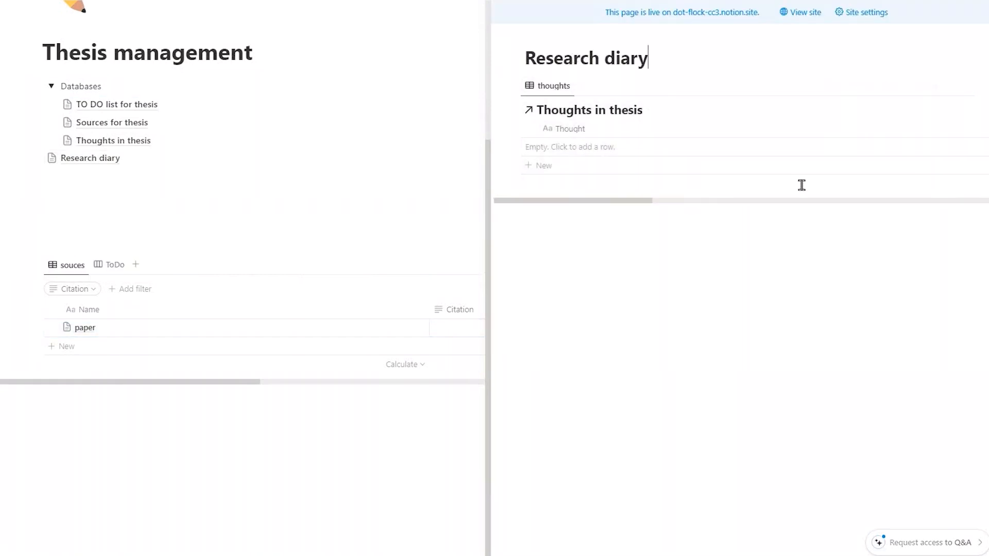
Look across the columns of the Thoughts in thesis table on the Research diary page.
{"action": "scroll", "coordinate": [824, 187], "scroll_direction": "right", "scroll_amount": 5}
{"action": "scroll", "coordinate": [669, 194], "scroll_direction": "left", "scroll_amount": 5}
{"action": "scroll", "coordinate": [757, 194], "scroll_direction": "right", "scroll_amount": 4}
{"action": "scroll", "coordinate": [799, 192], "scroll_direction": "right", "scroll_amount": 5}
{"action": "scroll", "coordinate": [851, 199], "scroll_direction": "right", "scroll_amount": 2}
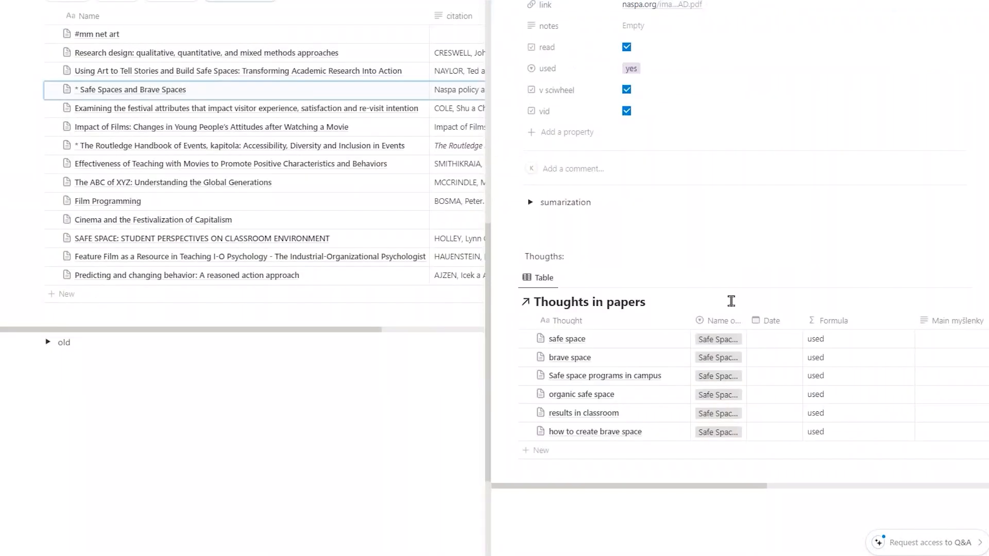
Review the Thoughts in papers columns of the "Safe Spaces and Brave Spaces" entry and the body text of its "safe space" thought.
{"action": "left_click", "coordinate": [796, 500]}
{"action": "scroll", "coordinate": [725, 340], "scroll_direction": "right", "scroll_amount": 5}
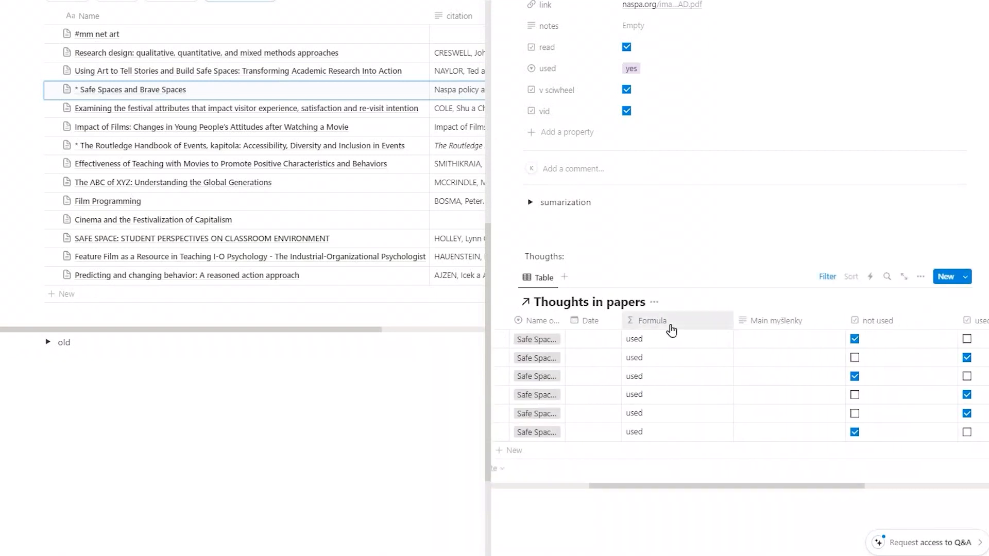
{"action": "scroll", "coordinate": [877, 344], "scroll_direction": "right", "scroll_amount": 3}
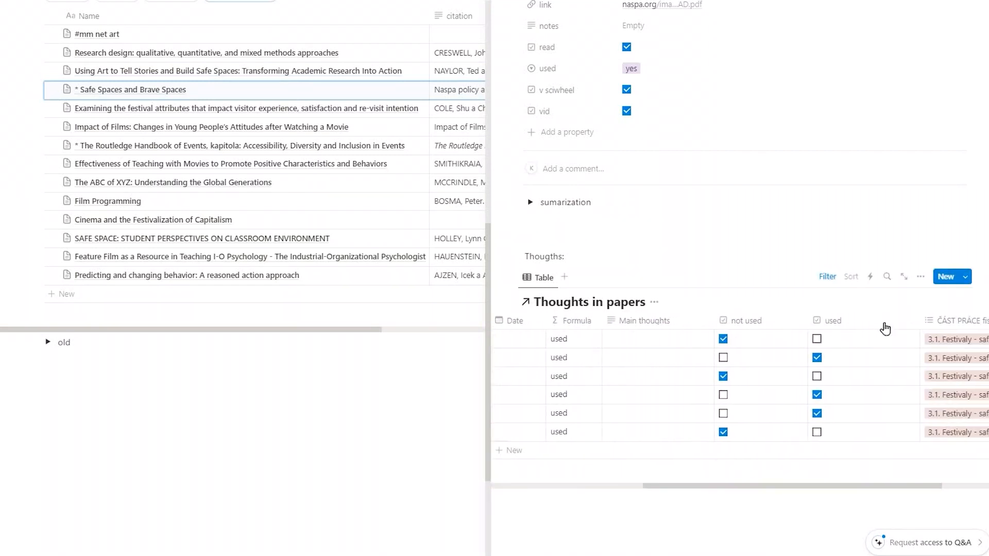
{"action": "scroll", "coordinate": [881, 322], "scroll_direction": "left", "scroll_amount": 2}
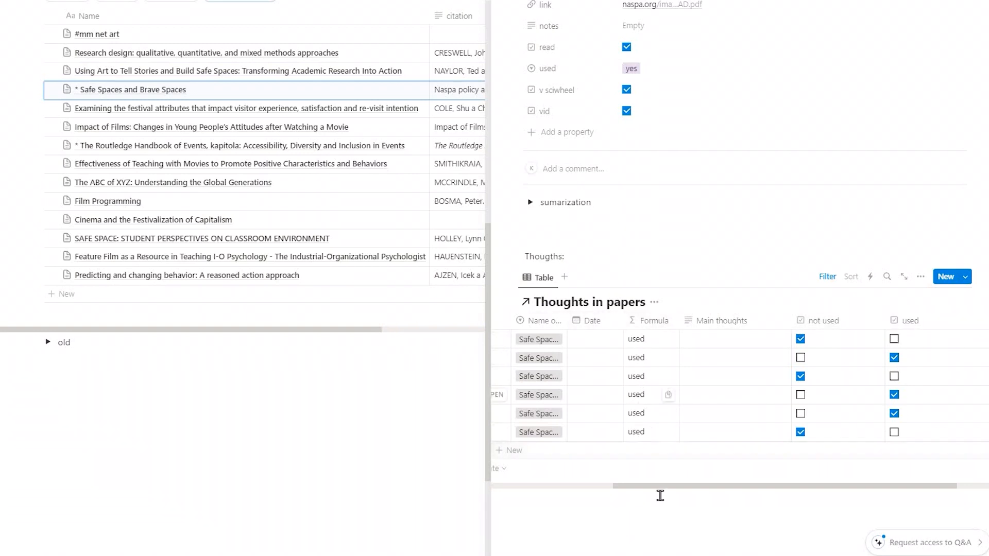
{"action": "scroll", "coordinate": [808, 371], "scroll_direction": "left", "scroll_amount": 5}
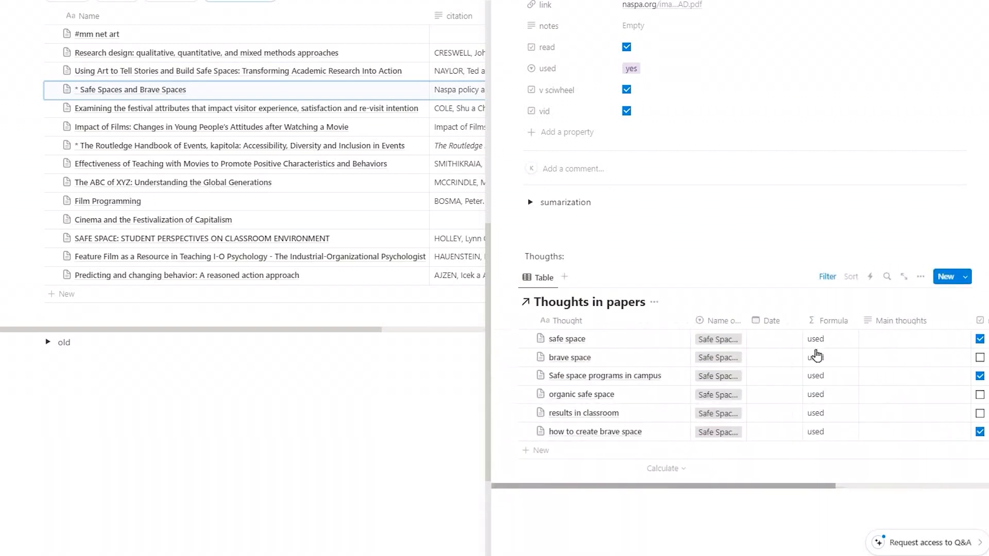
{"action": "scroll", "coordinate": [649, 344], "scroll_direction": "right", "scroll_amount": 1}
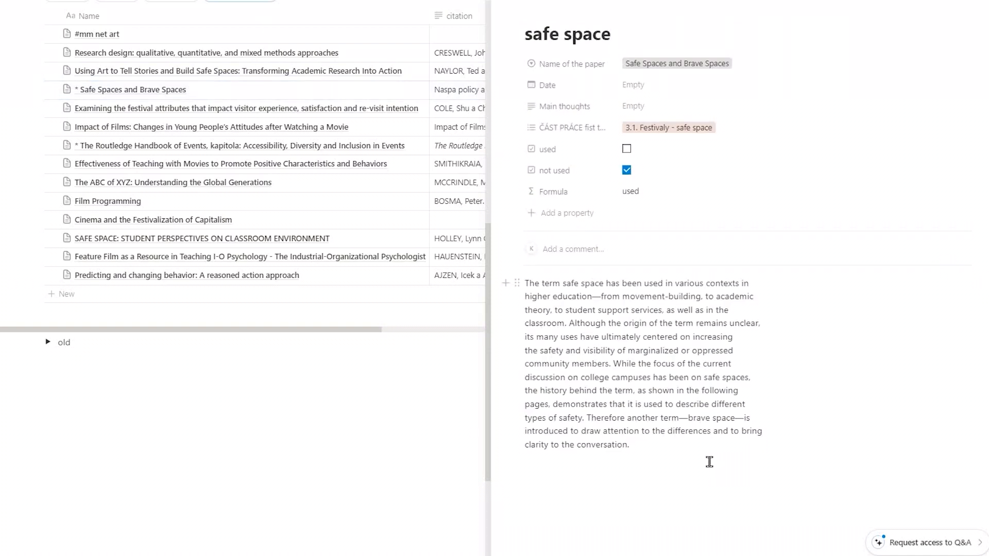
{"action": "left_click_drag", "start_coordinate": [690, 458], "coordinate": [532, 295]}
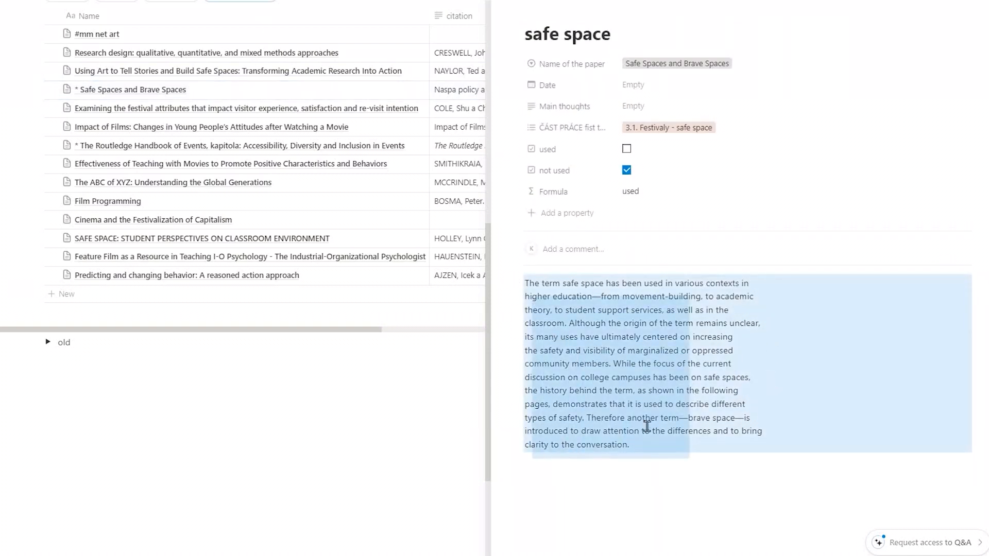
{"action": "left_click", "coordinate": [691, 390]}
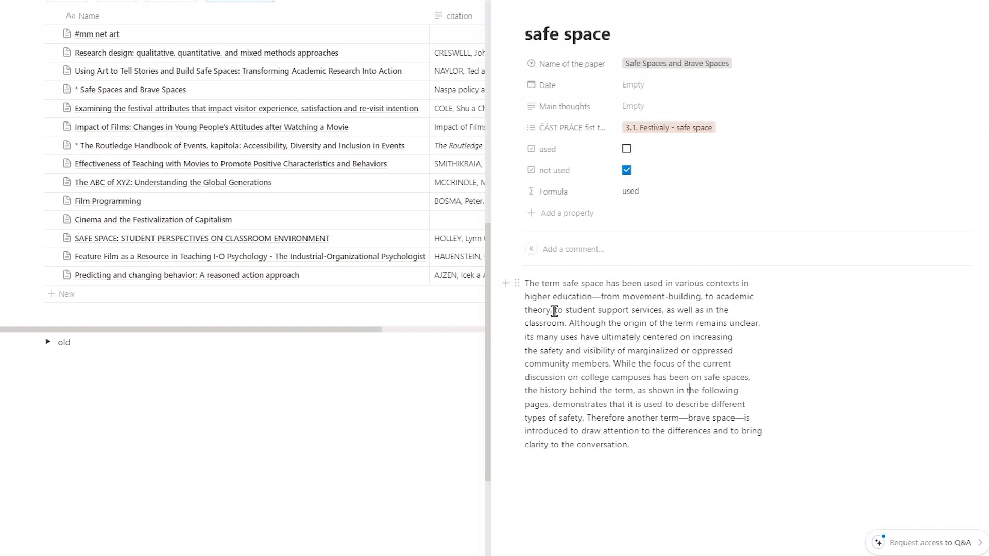
Open the Routledge Handbook of Events source entry, check its link property and view the attached 10096.pdf.
{"action": "left_click", "coordinate": [395, 148]}
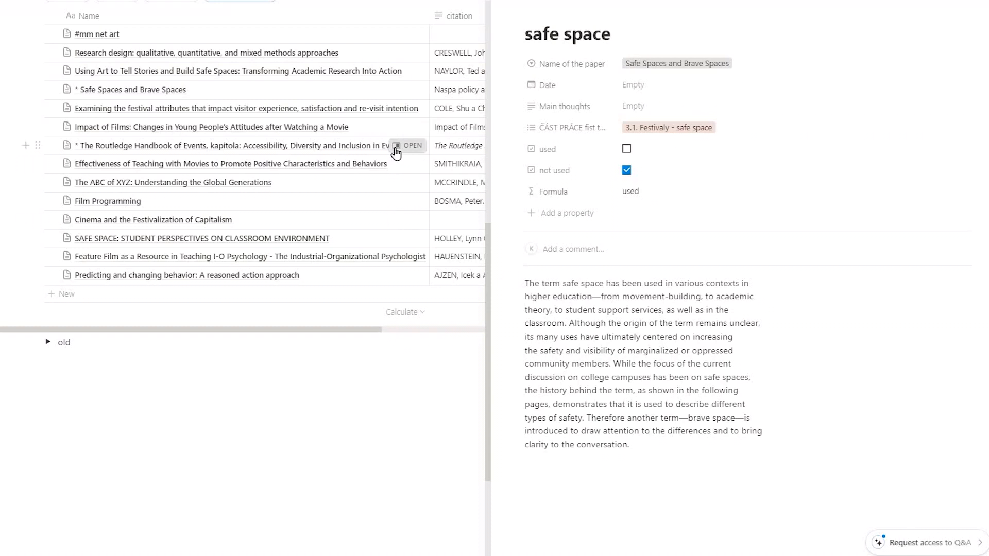
{"action": "left_click", "coordinate": [692, 140]}
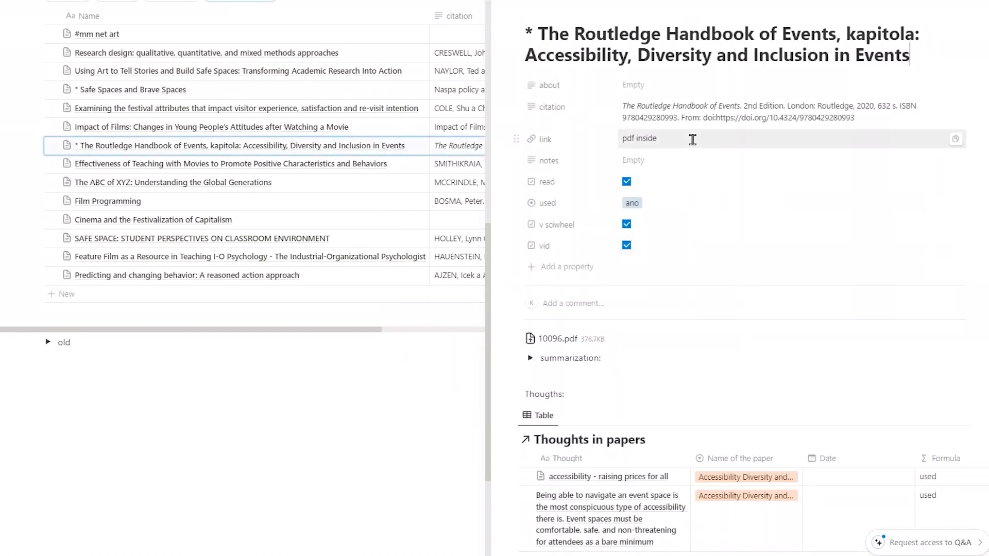
{"action": "key", "text": "ctrl+a"}
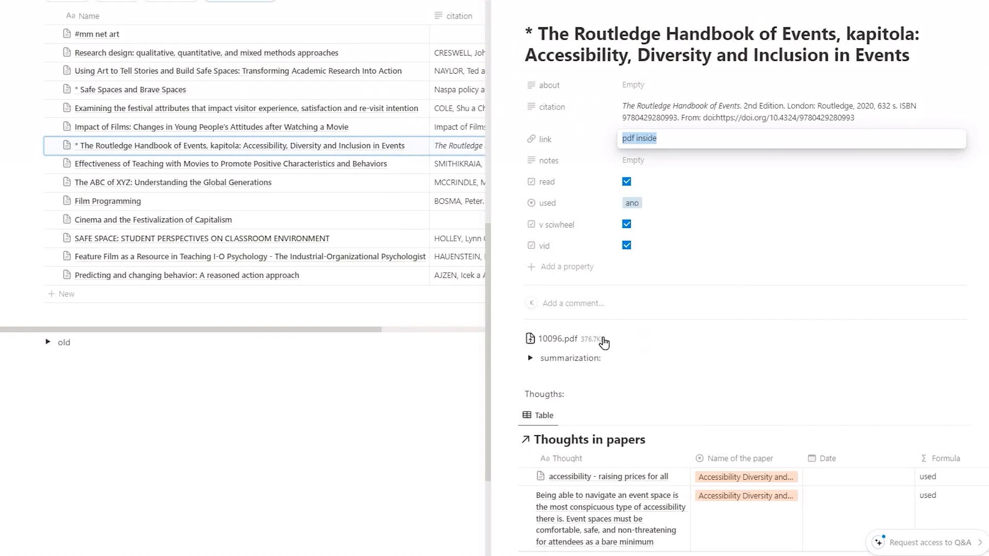
{"action": "key", "text": "Escape"}
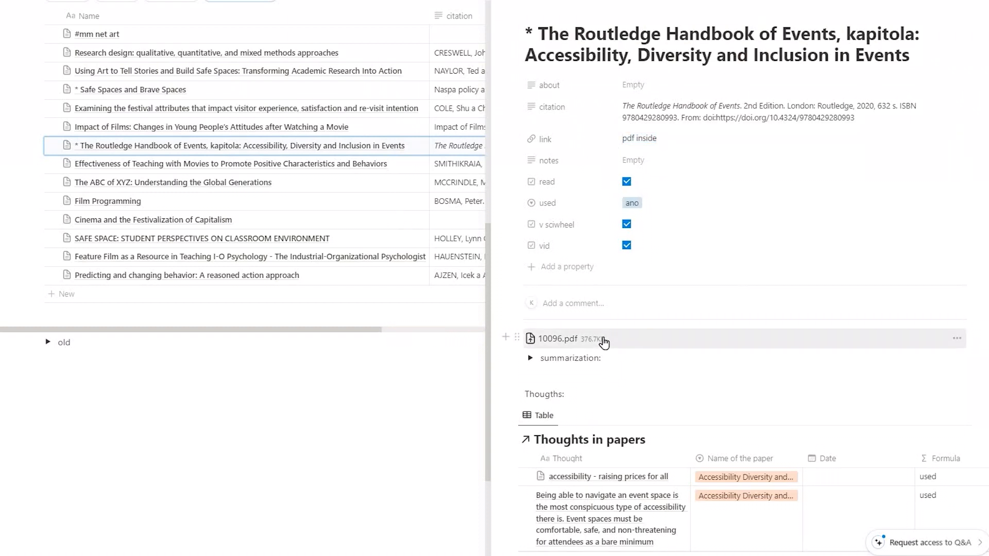
{"action": "left_click", "coordinate": [603, 343]}
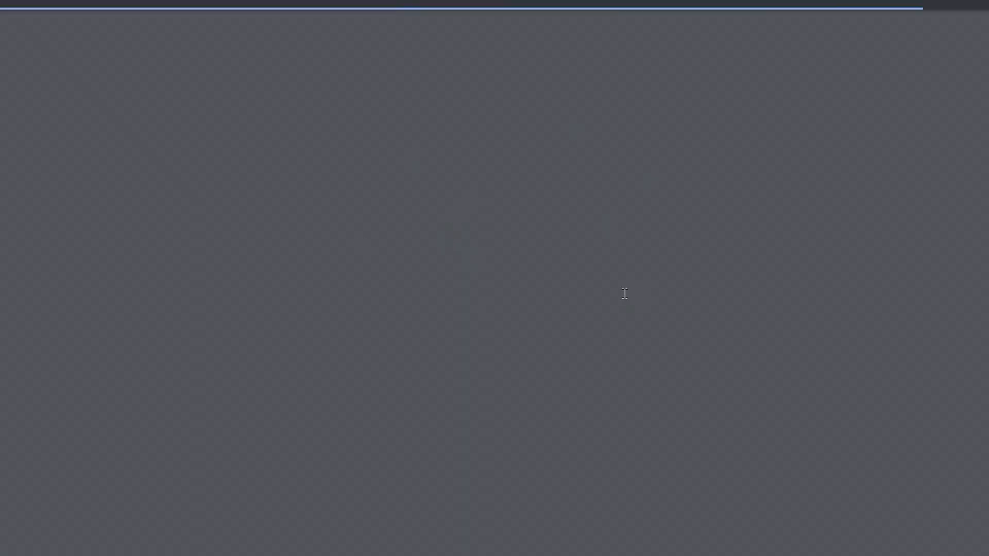
{"action": "scroll", "coordinate": [625, 295], "scroll_direction": "down", "scroll_amount": 8}
{"action": "scroll", "coordinate": [644, 293], "scroll_direction": "up", "scroll_amount": 8}
{"action": "scroll", "coordinate": [638, 277], "scroll_direction": "down", "scroll_amount": 20}
{"action": "key", "text": "Escape"}
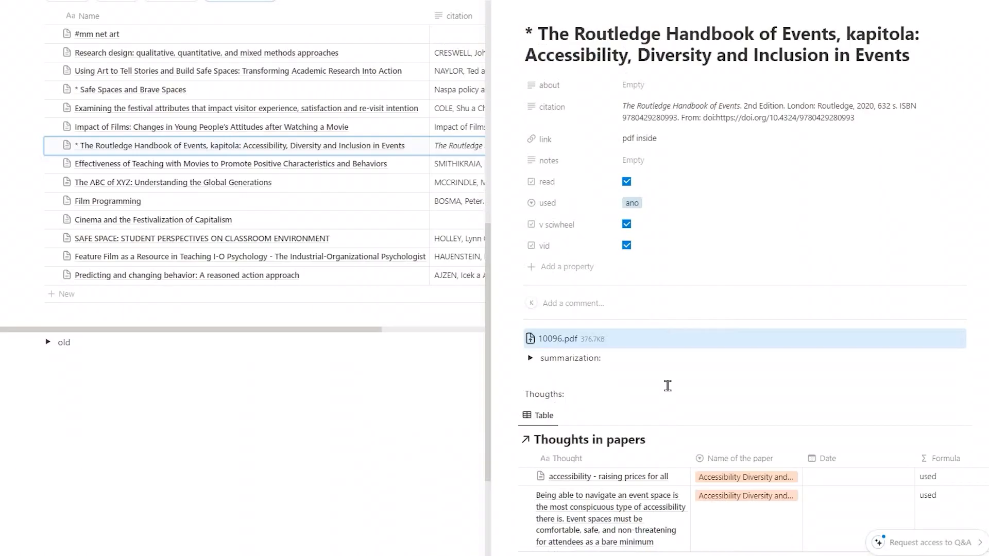
Compare the Thoughts in papers tables of the Routledge Handbook and "Safe Spaces and Brave Spaces" entries.
{"action": "left_click", "coordinate": [668, 393]}
{"action": "scroll", "coordinate": [668, 389], "scroll_direction": "down", "scroll_amount": 7}
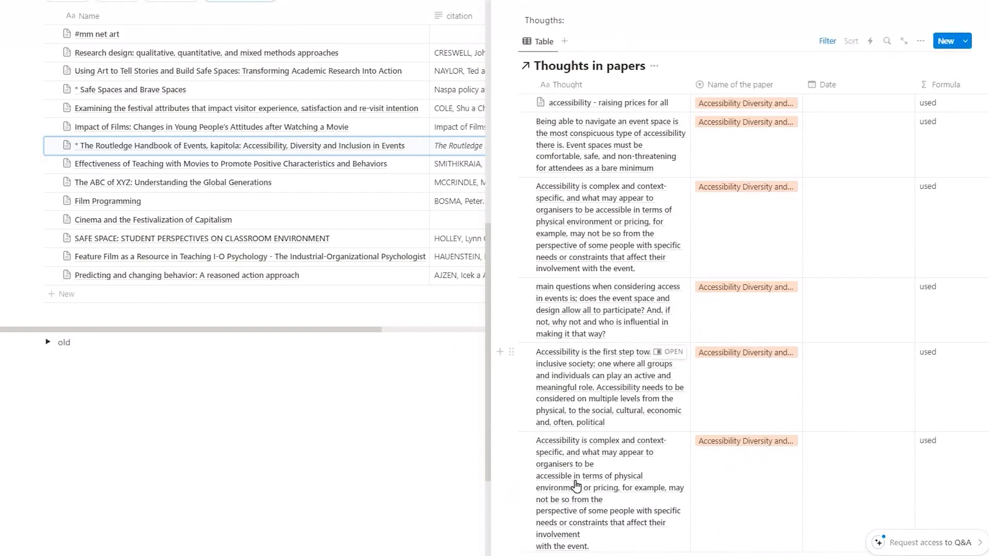
{"action": "scroll", "coordinate": [679, 280], "scroll_direction": "down", "scroll_amount": 3}
{"action": "scroll", "coordinate": [679, 280], "scroll_direction": "up", "scroll_amount": 6}
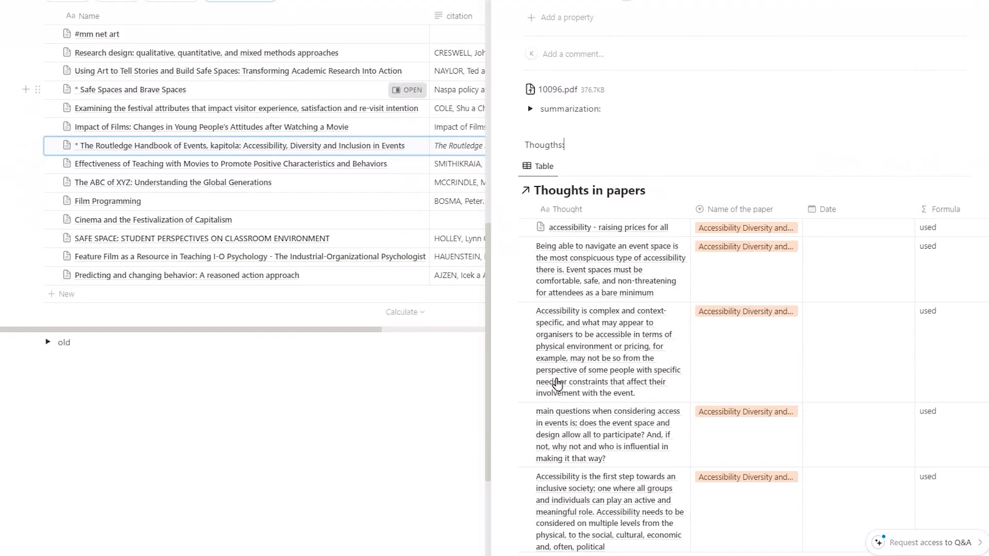
{"action": "left_click", "coordinate": [410, 89]}
{"action": "scroll", "coordinate": [549, 424], "scroll_direction": "down", "scroll_amount": 3}
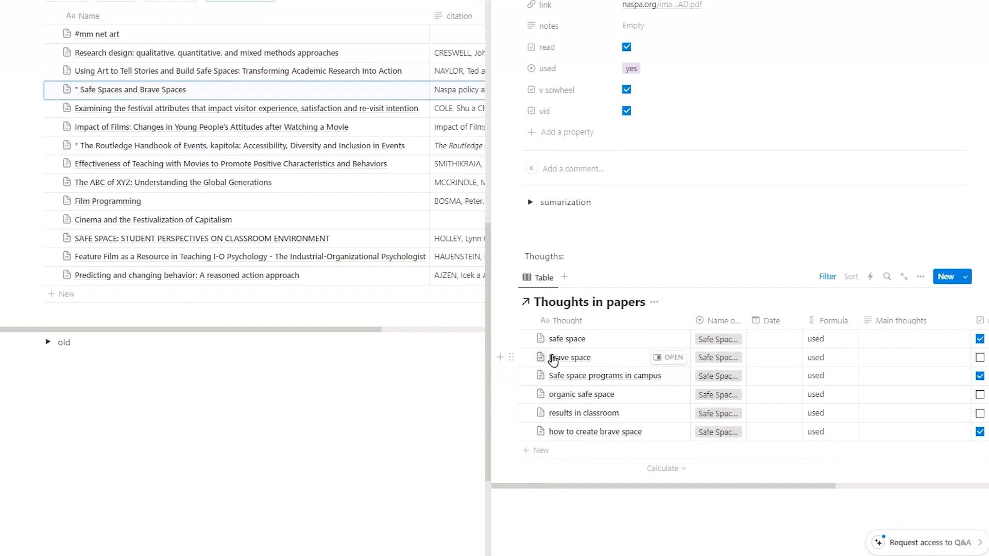
Retitle the Routledge source entry "* The Routledge Handbook of Events, chapter: Accessibility, Diversity and Inclusion in Events".
{"action": "left_click", "coordinate": [414, 150]}
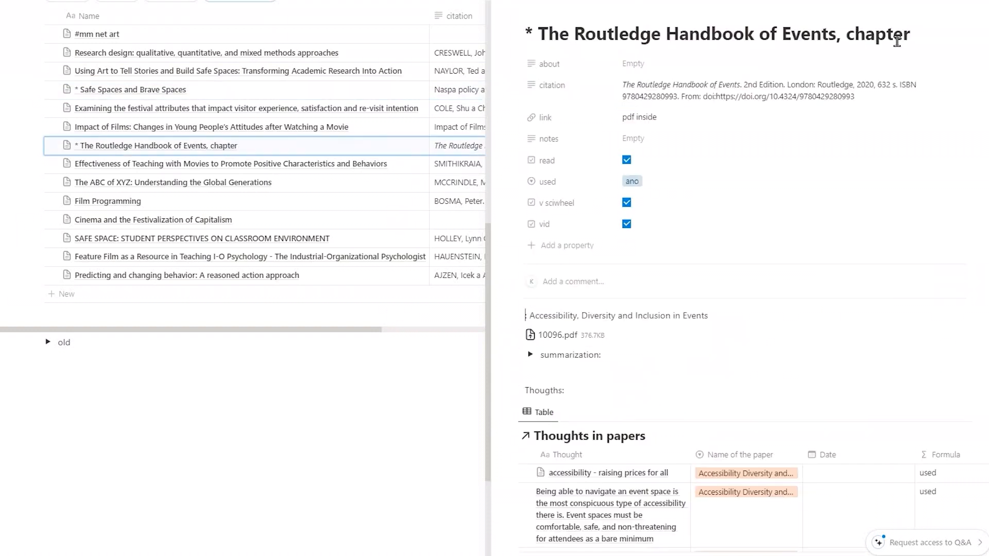
{"action": "key", "text": "BackSpace"}
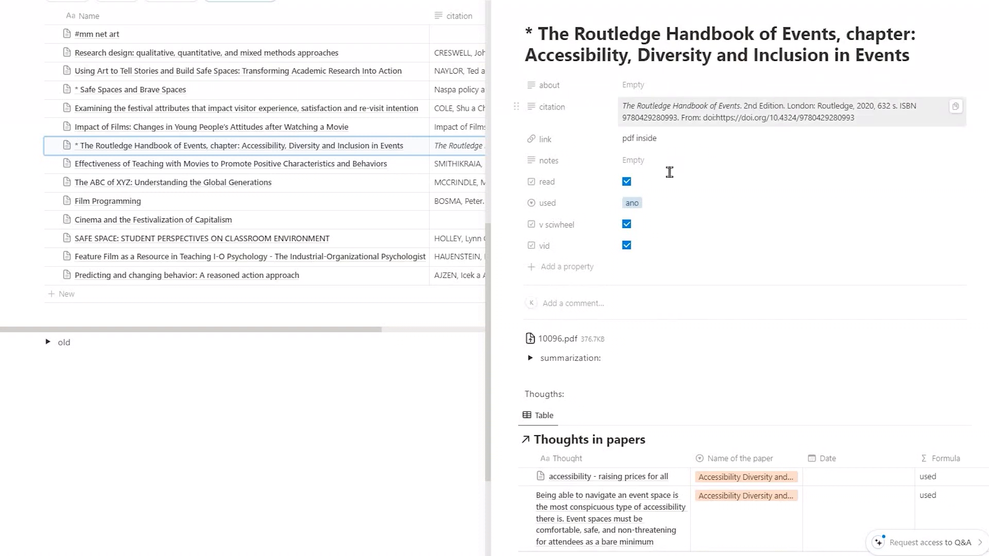
Read through the Routledge entry's thoughts, check the properties of the one about navigating an event space, and return to the source entry.
{"action": "scroll", "coordinate": [684, 206], "scroll_direction": "down", "scroll_amount": 1}
{"action": "scroll", "coordinate": [689, 246], "scroll_direction": "down", "scroll_amount": 6}
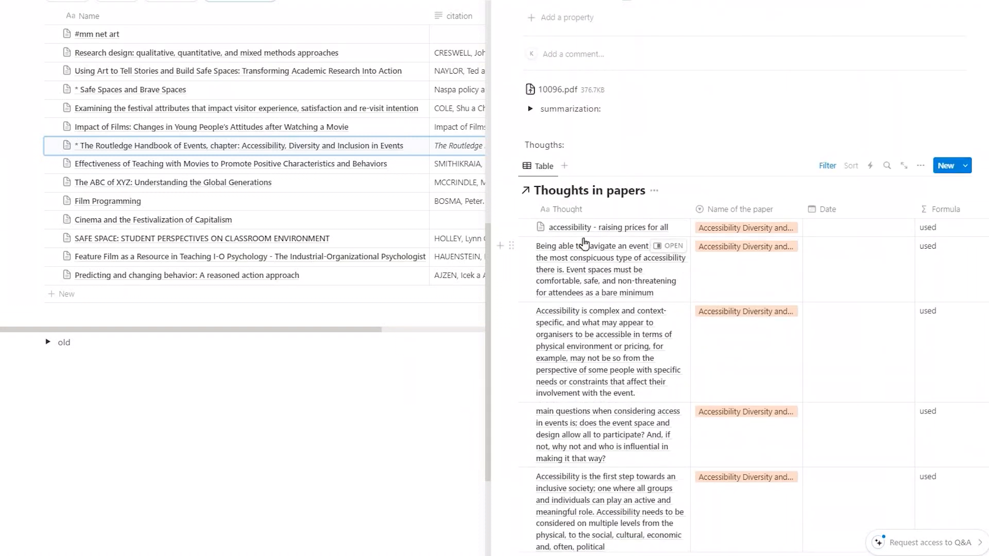
{"action": "scroll", "coordinate": [557, 170], "scroll_direction": "down", "scroll_amount": 1}
{"action": "scroll", "coordinate": [546, 144], "scroll_direction": "down", "scroll_amount": 2}
{"action": "scroll", "coordinate": [552, 260], "scroll_direction": "down", "scroll_amount": 5}
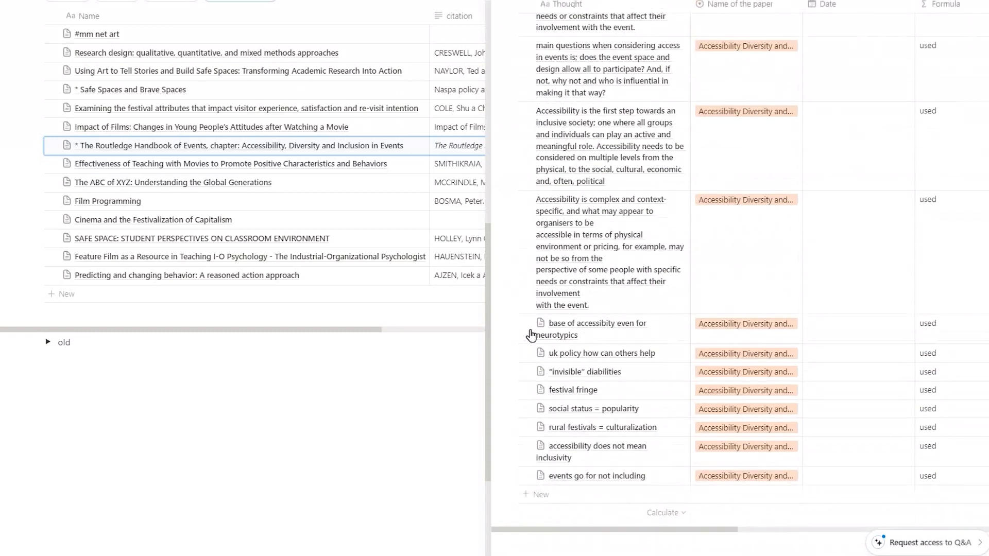
{"action": "scroll", "coordinate": [550, 159], "scroll_direction": "up", "scroll_amount": 5}
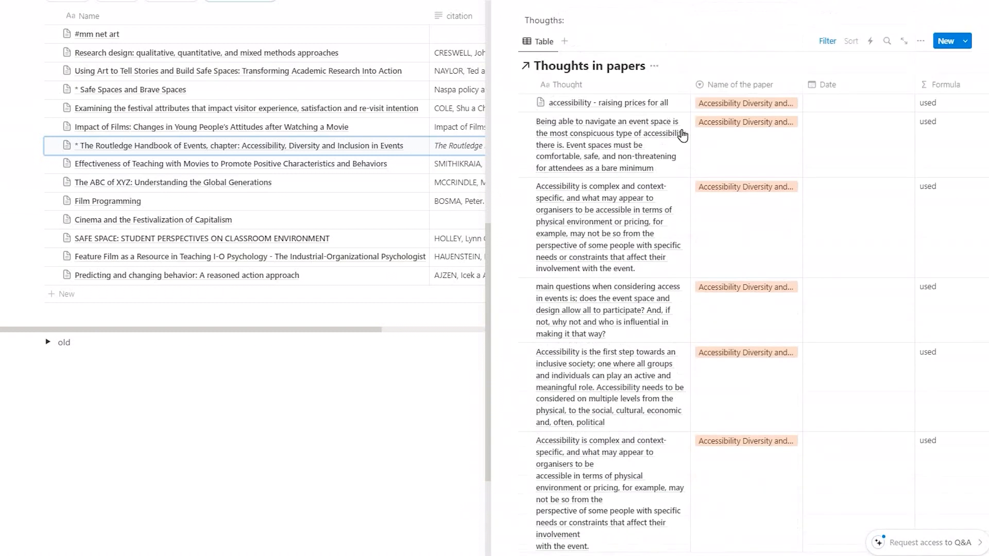
{"action": "left_click", "coordinate": [669, 122]}
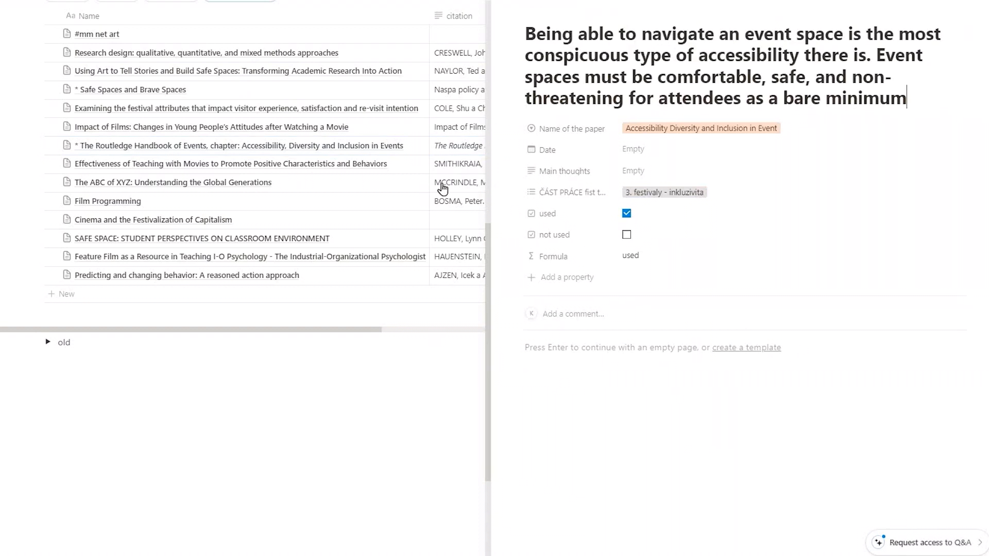
{"action": "left_click", "coordinate": [410, 146]}
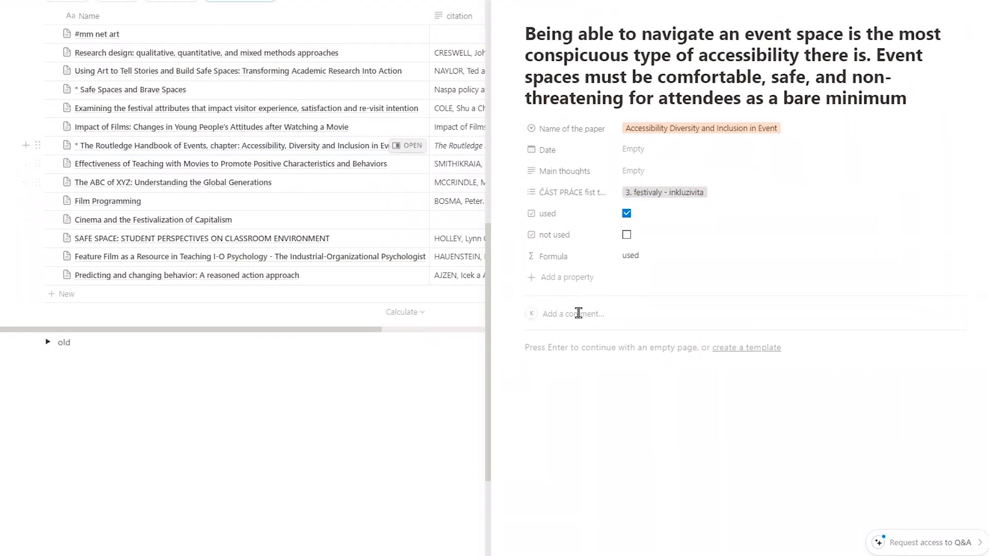
Read through the Routledge entry's thoughts in the Thoughts in papers table.
{"action": "scroll", "coordinate": [591, 339], "scroll_direction": "down", "scroll_amount": 12}
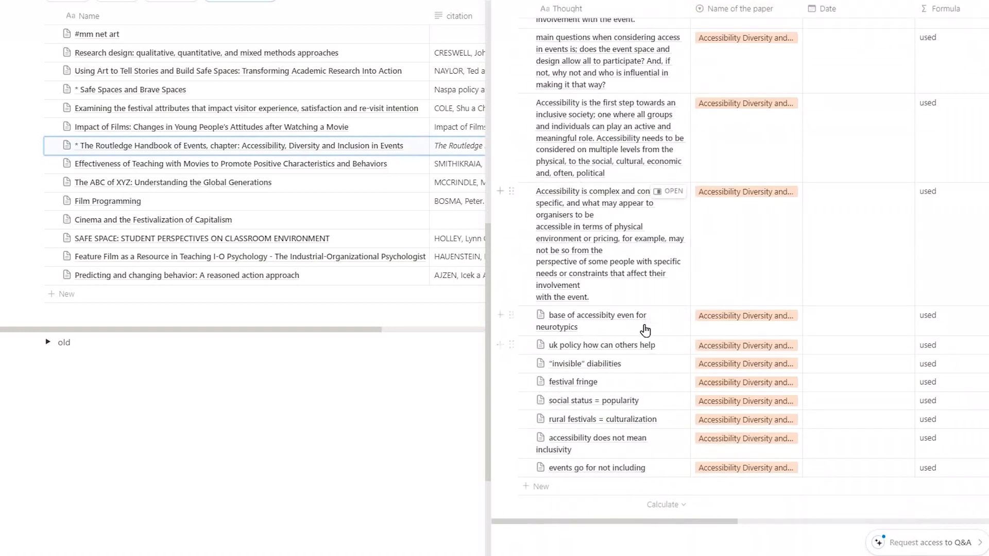
{"action": "scroll", "coordinate": [801, 313], "scroll_direction": "up", "scroll_amount": 5}
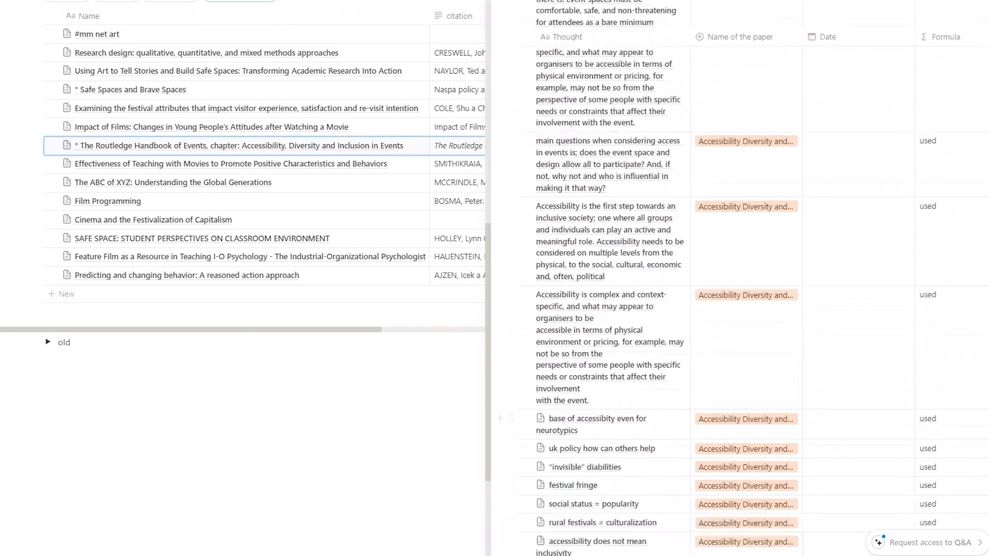
{"action": "scroll", "coordinate": [685, 402], "scroll_direction": "down", "scroll_amount": 3}
{"action": "scroll", "coordinate": [670, 361], "scroll_direction": "up", "scroll_amount": 3}
{"action": "scroll", "coordinate": [670, 360], "scroll_direction": "down", "scroll_amount": 6}
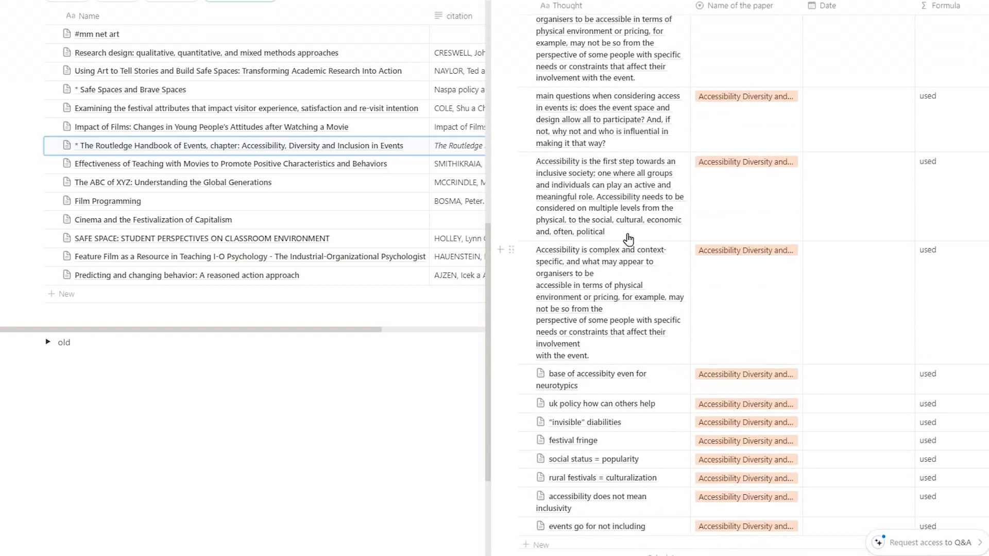
{"action": "scroll", "coordinate": [547, 249], "scroll_direction": "up", "scroll_amount": 8}
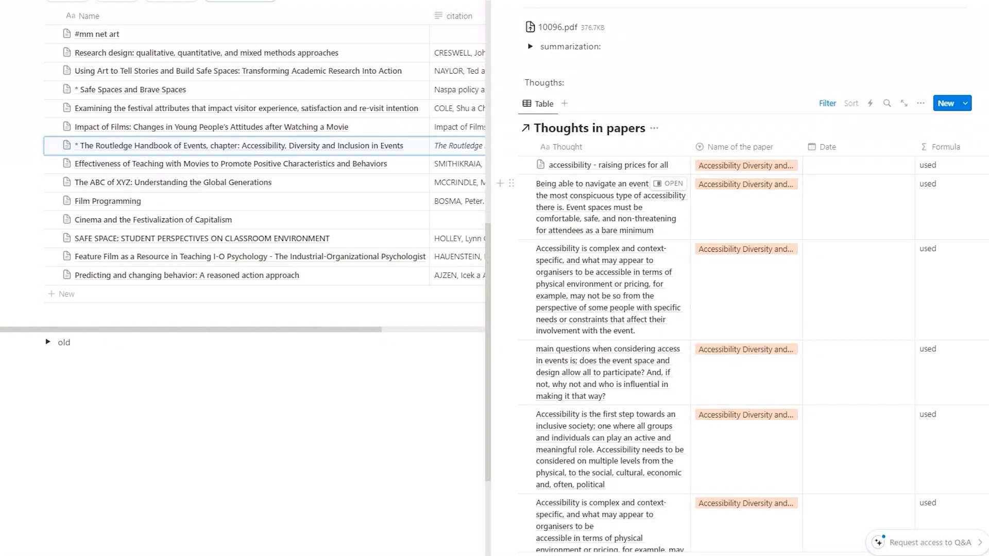
Copy the full text of the thought about navigating an event space and retitle that thought "bare min accessibility".
{"action": "left_click", "coordinate": [536, 186]}
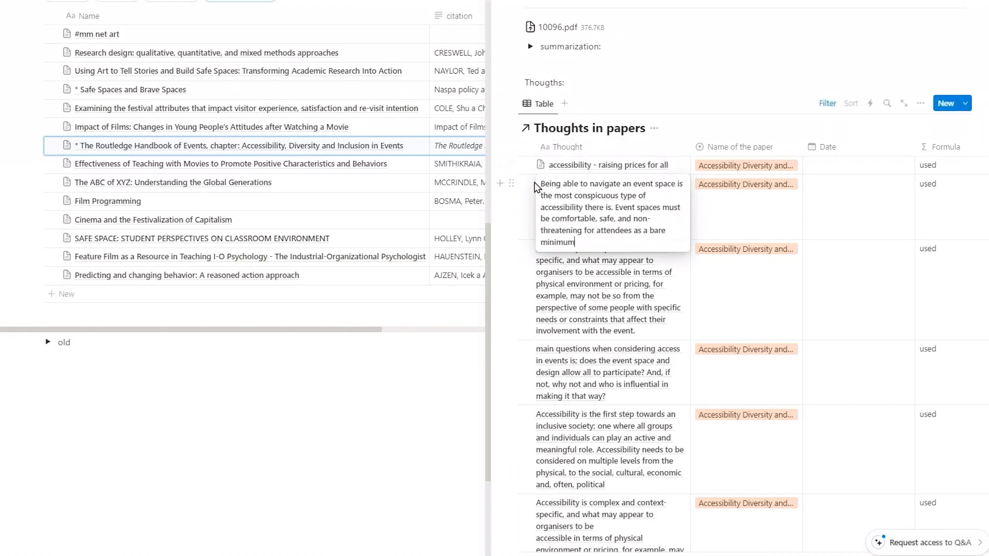
{"action": "key", "text": "shift+Up"}
{"action": "key", "text": "shift+Up"}
{"action": "key", "text": "shift+Up"}
{"action": "key", "text": "shift+Up"}
{"action": "key", "text": "shift+Up"}
{"action": "key", "text": "shift+Up"}
{"action": "key", "text": "ctrl+c"}
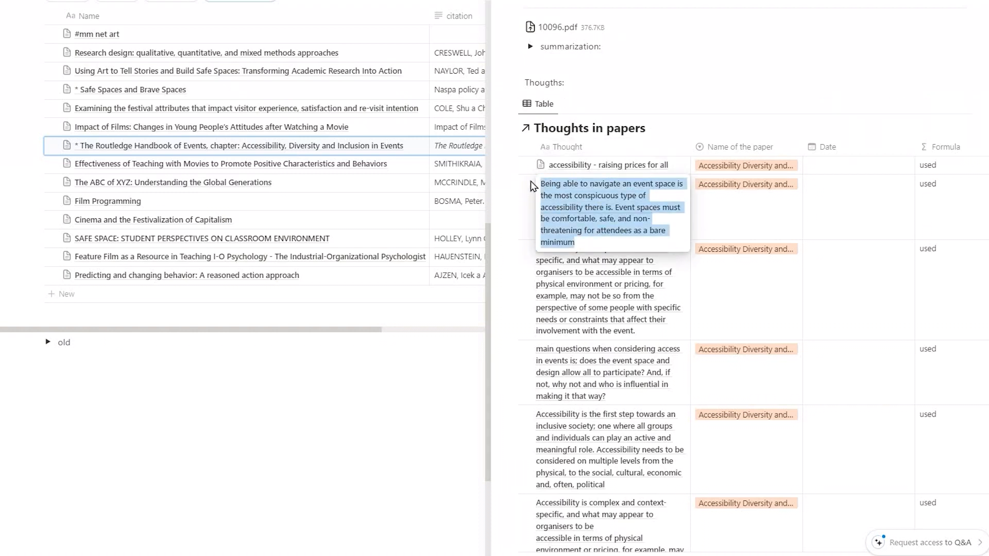
{"action": "key", "text": "BackSpace"}
{"action": "type", "text": "bare n"}
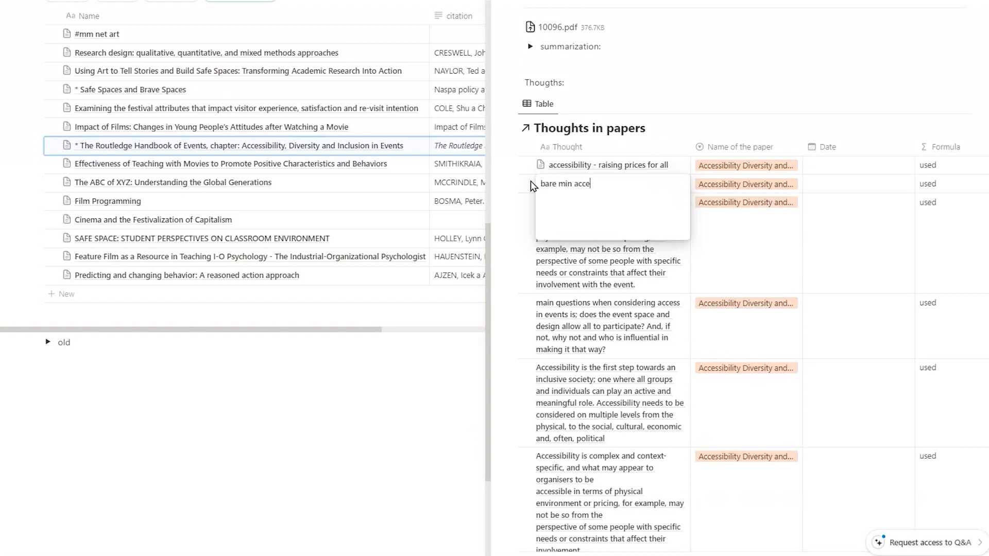
{"action": "type", "text": "in accessibility"}
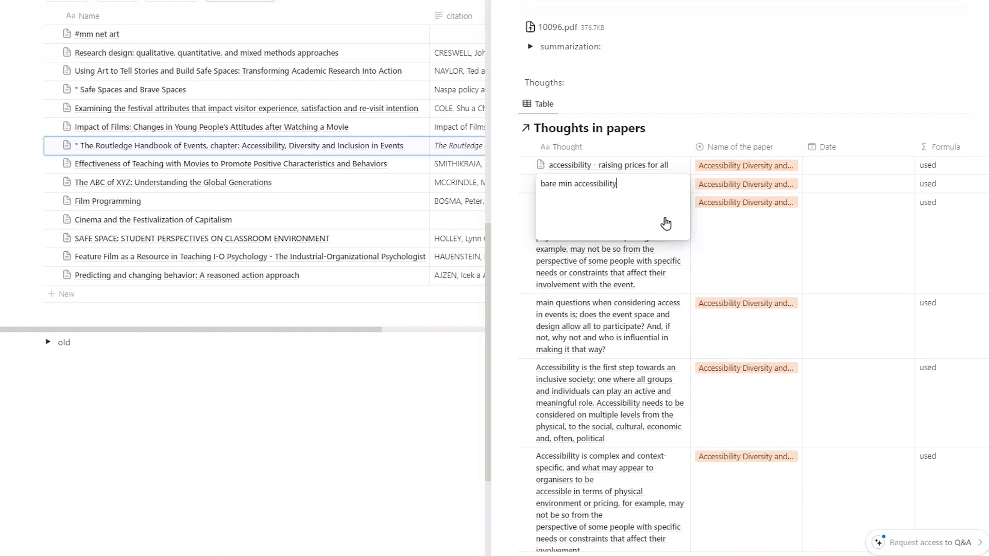
Paste the copied quote into the page body of the "bare min accessibility" thought and return to the Routledge source entry.
{"action": "key", "text": "Escape"}
{"action": "key", "text": "space"}
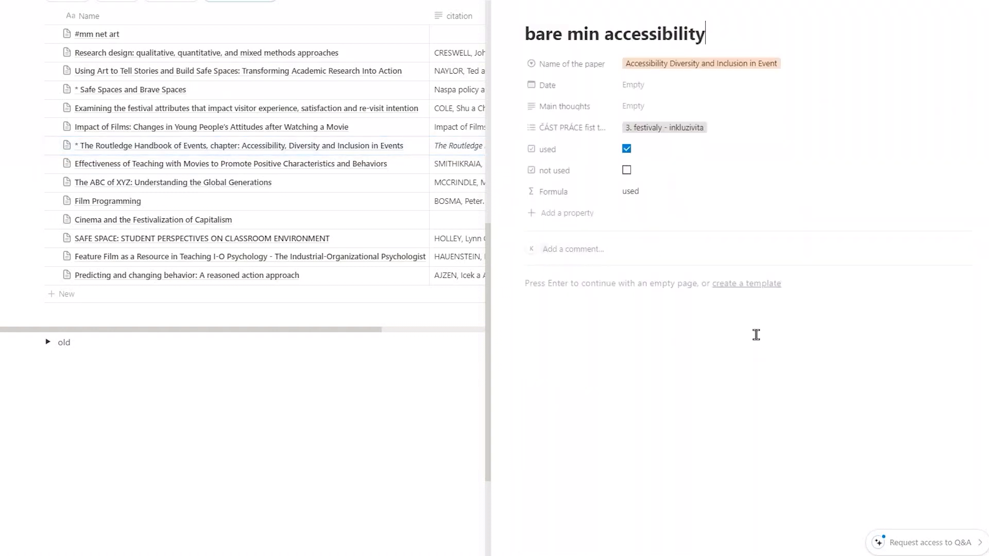
{"action": "key", "text": "ctrl+v"}
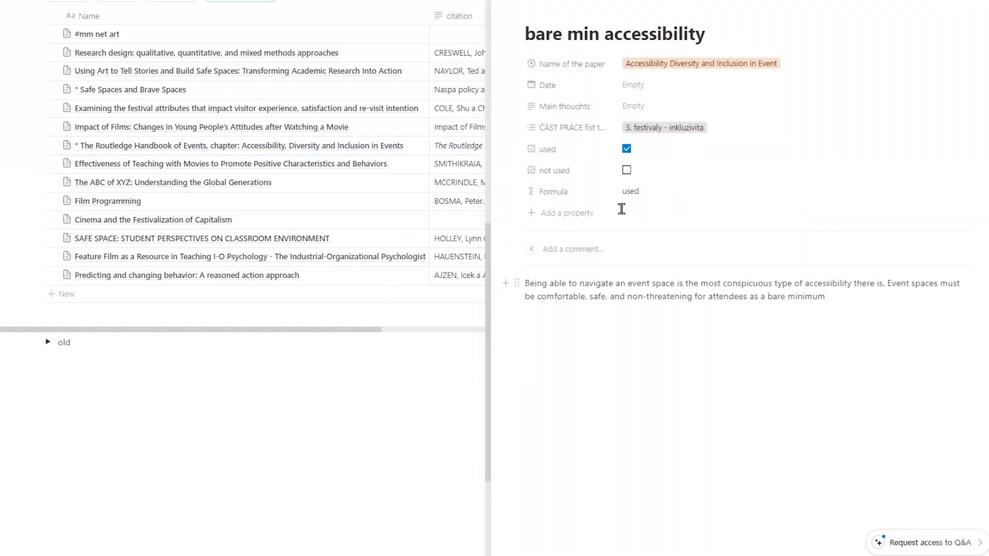
{"action": "left_click", "coordinate": [407, 146]}
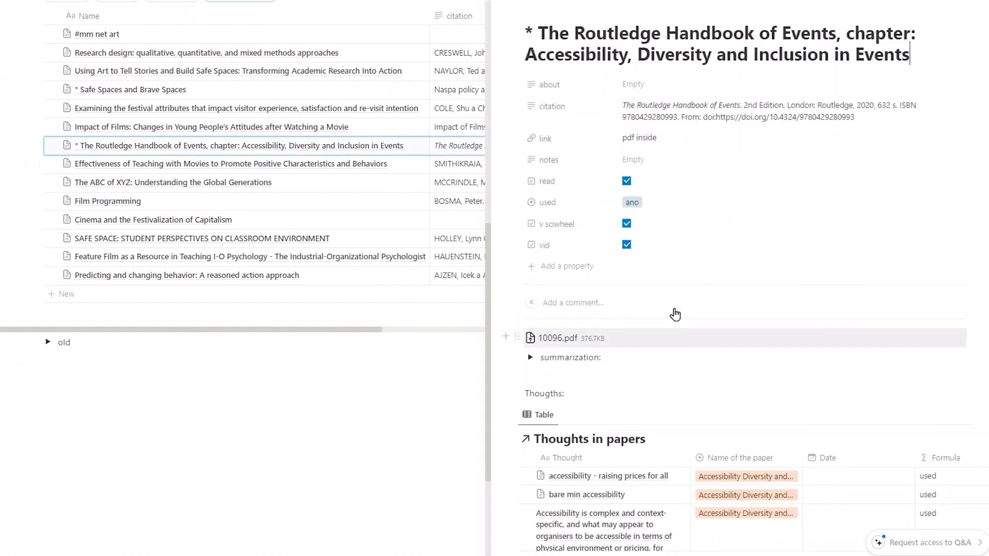
Compare the short-titled thoughts with the long quoted ones in the Routledge entry's Thoughts in papers table.
{"action": "scroll", "coordinate": [676, 315], "scroll_direction": "down", "scroll_amount": 3}
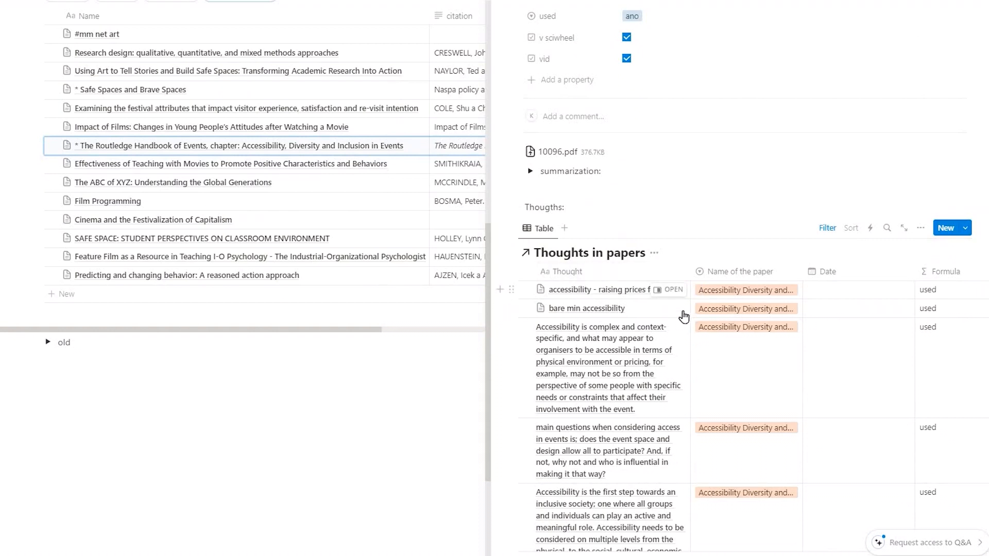
{"action": "scroll", "coordinate": [678, 312], "scroll_direction": "down", "scroll_amount": 2}
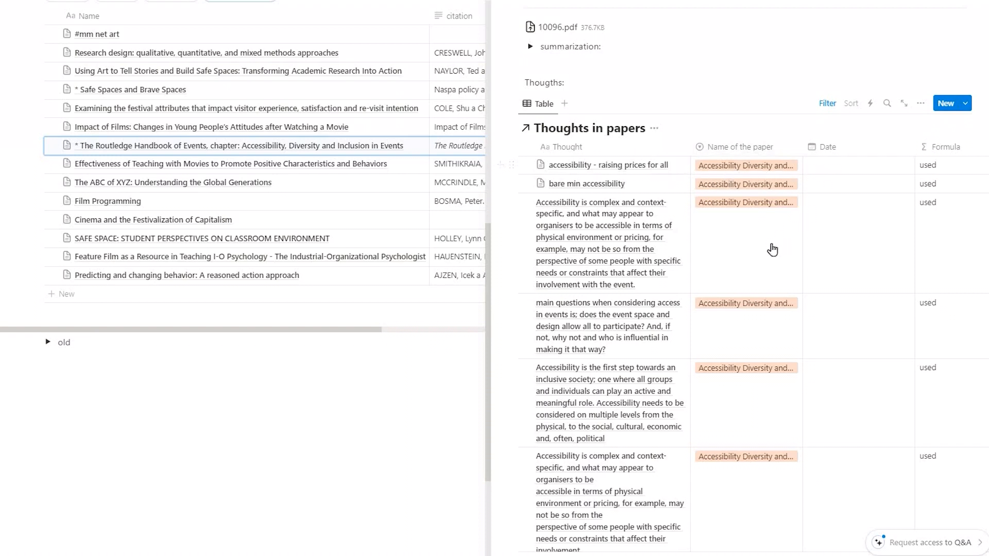
{"action": "scroll", "coordinate": [711, 309], "scroll_direction": "down", "scroll_amount": 1}
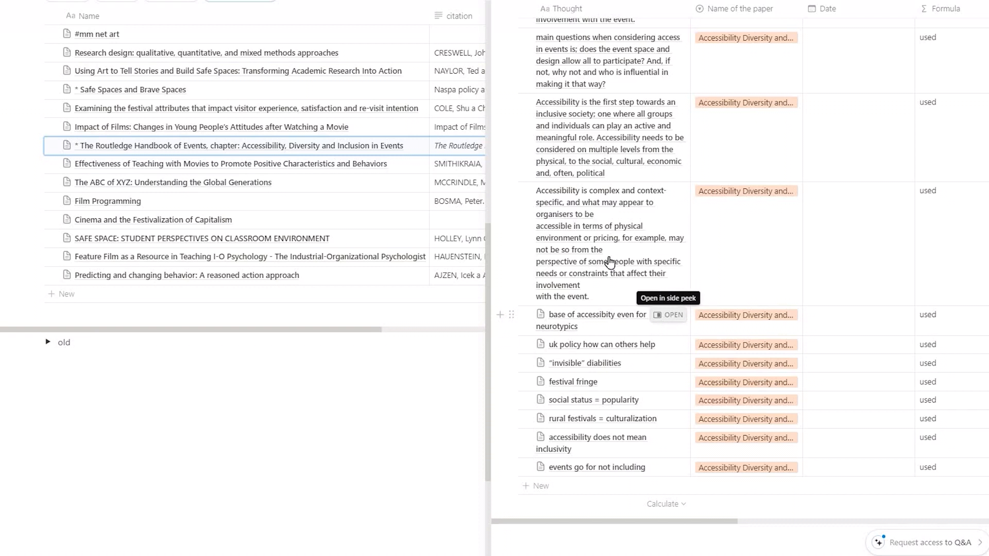
{"action": "scroll", "coordinate": [669, 328], "scroll_direction": "up", "scroll_amount": 7}
{"action": "scroll", "coordinate": [670, 330], "scroll_direction": "down", "scroll_amount": 7}
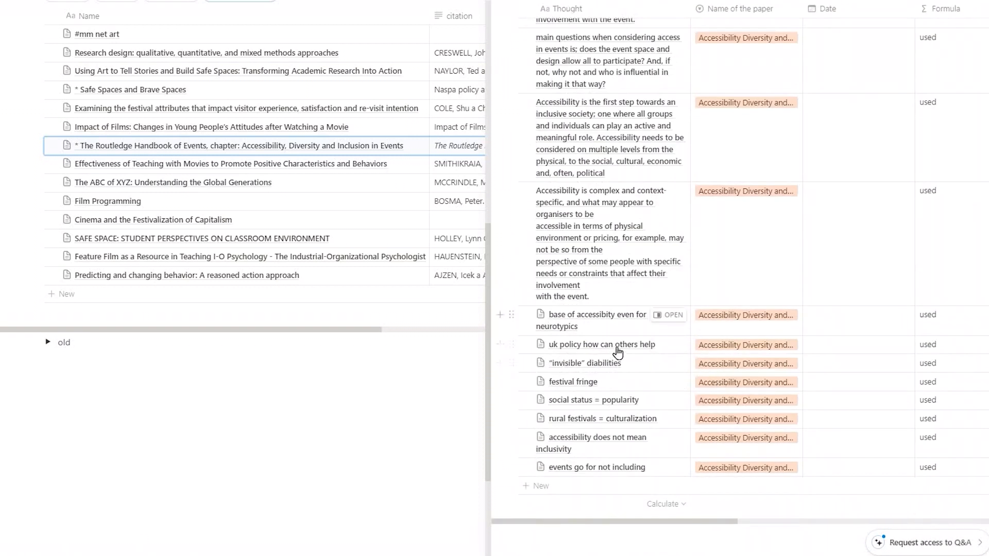
{"action": "scroll", "coordinate": [665, 345], "scroll_direction": "up", "scroll_amount": 7}
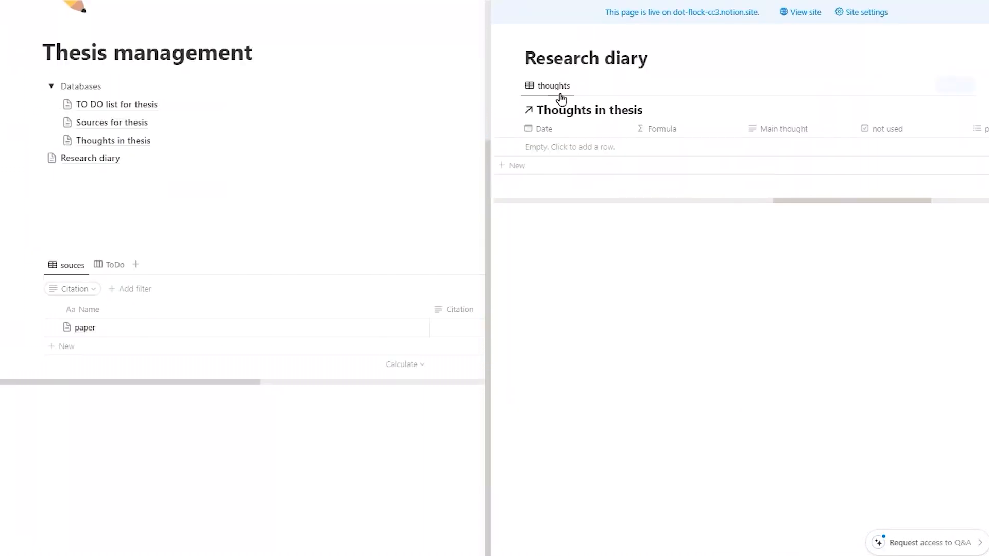
Add a thought named "thought" to the "paper" source entry on the Thesis management page and inspect its remaining property columns.
{"action": "left_click", "coordinate": [404, 329]}
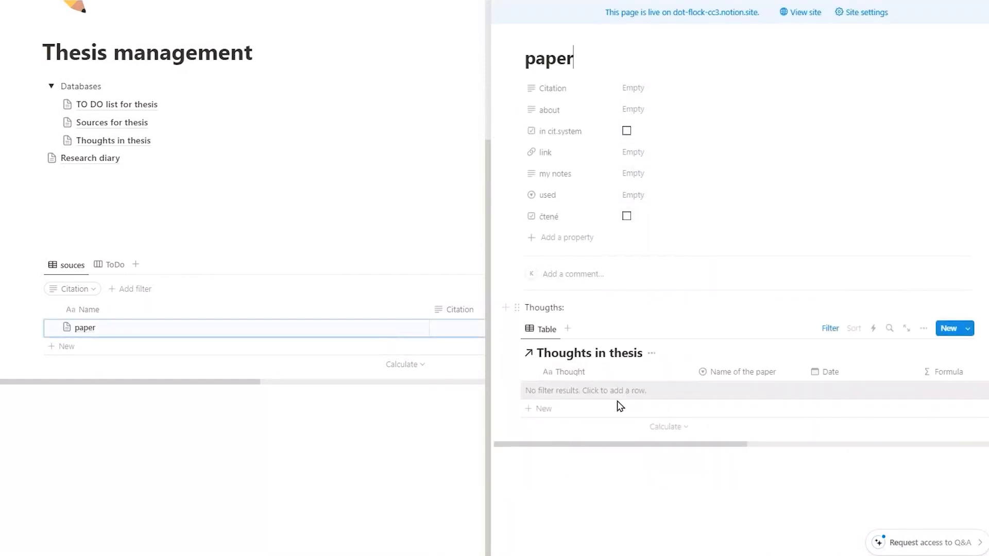
{"action": "left_click", "coordinate": [618, 401]}
{"action": "type", "text": "thought"}
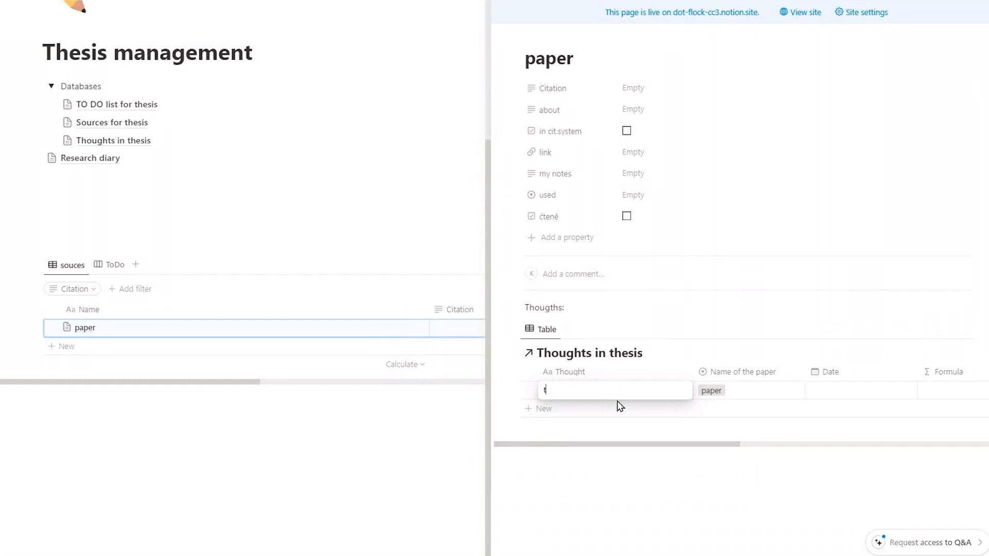
{"action": "key", "text": "Return"}
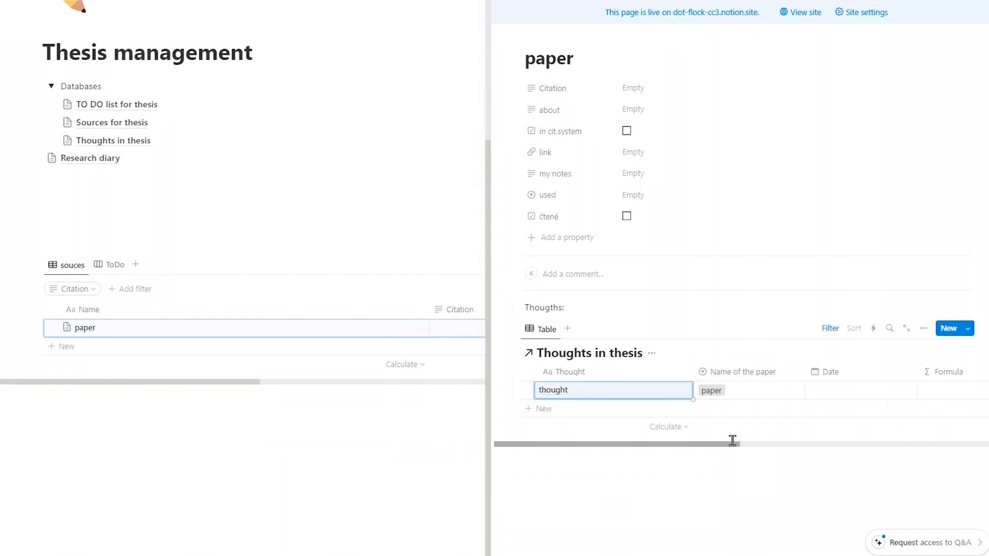
{"action": "scroll", "coordinate": [731, 441], "scroll_direction": "right", "scroll_amount": 5}
{"action": "scroll", "coordinate": [817, 452], "scroll_direction": "right", "scroll_amount": 5}
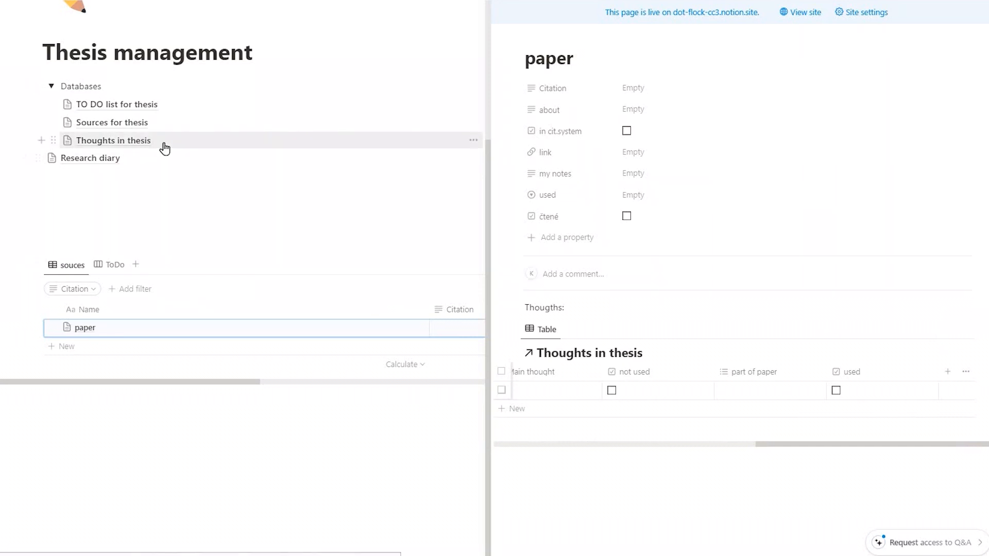
Open the Thoughts in thesis database as a full page and show its "work on this" view.
{"action": "left_click", "coordinate": [205, 146]}
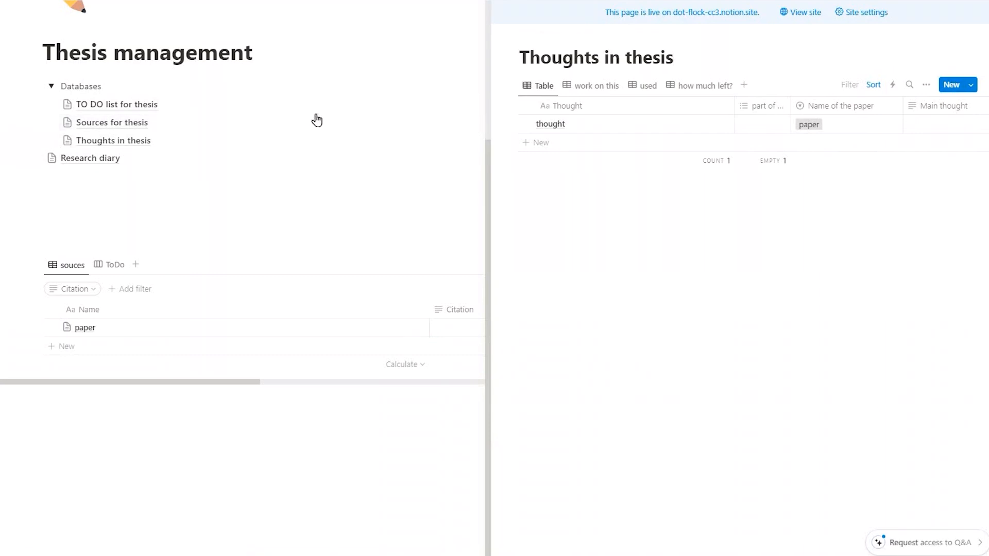
{"action": "left_click", "coordinate": [265, 131]}
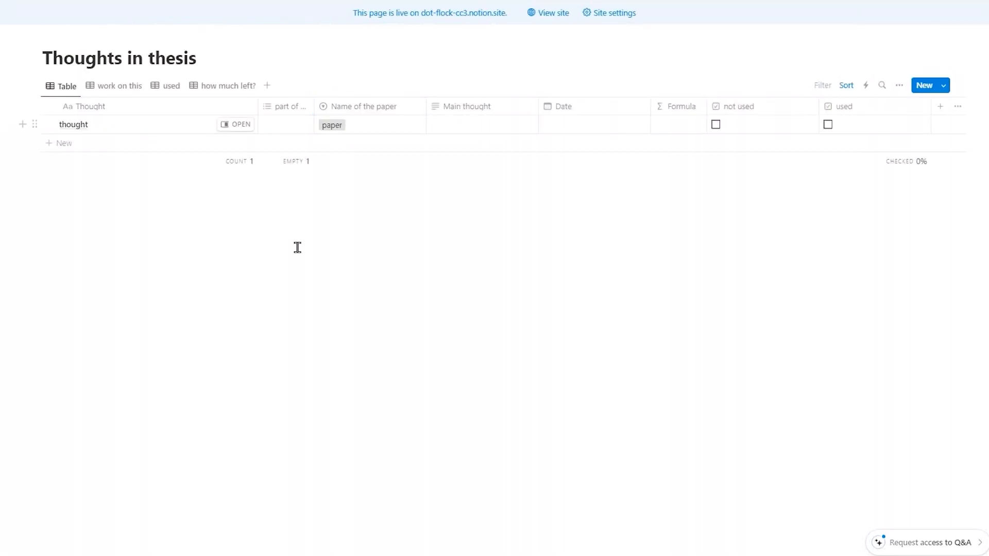
{"action": "left_click", "coordinate": [113, 86]}
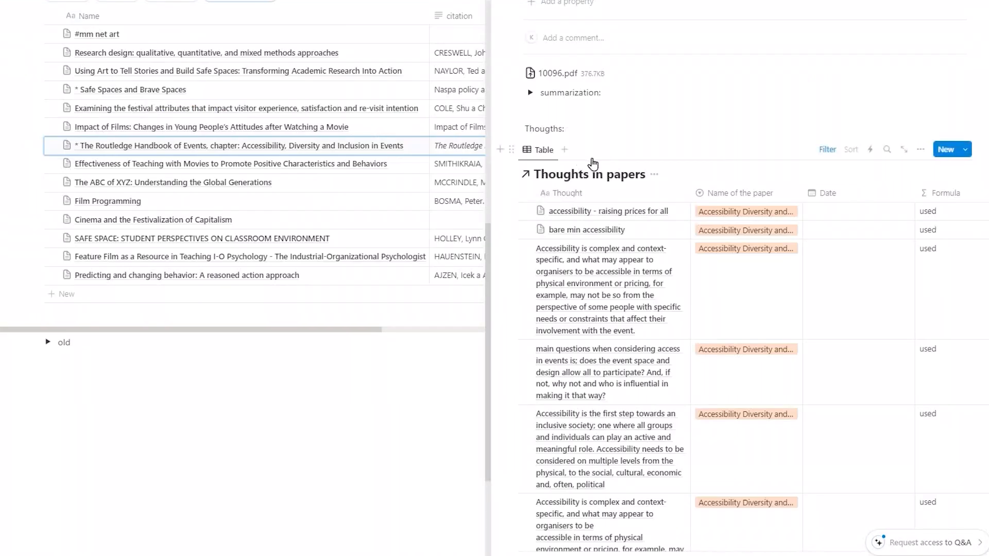
Review the Routledge entry's properties and the Formula column of its thoughts.
{"action": "scroll", "coordinate": [593, 164], "scroll_direction": "up", "scroll_amount": 5}
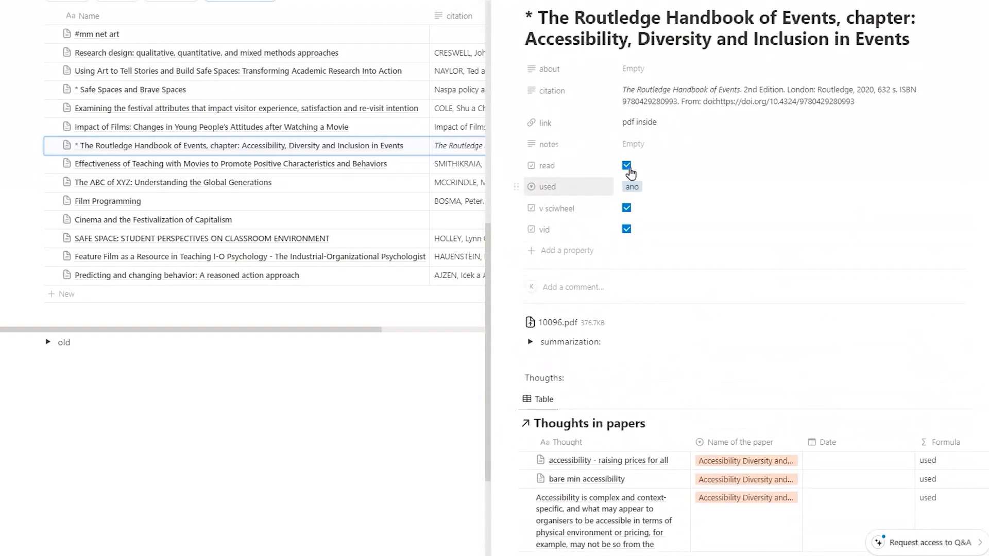
{"action": "scroll", "coordinate": [953, 309], "scroll_direction": "down", "scroll_amount": 9}
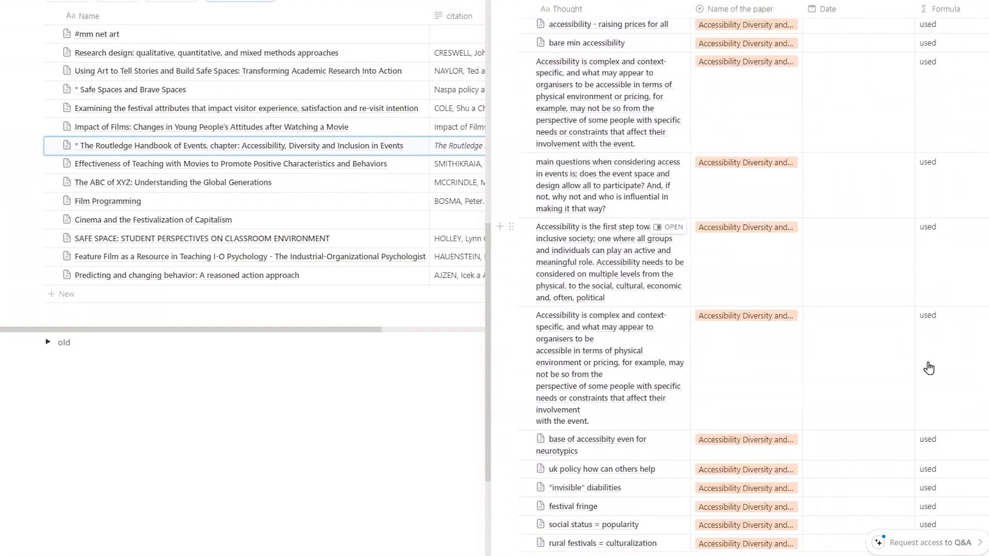
{"action": "scroll", "coordinate": [942, 361], "scroll_direction": "up", "scroll_amount": 5}
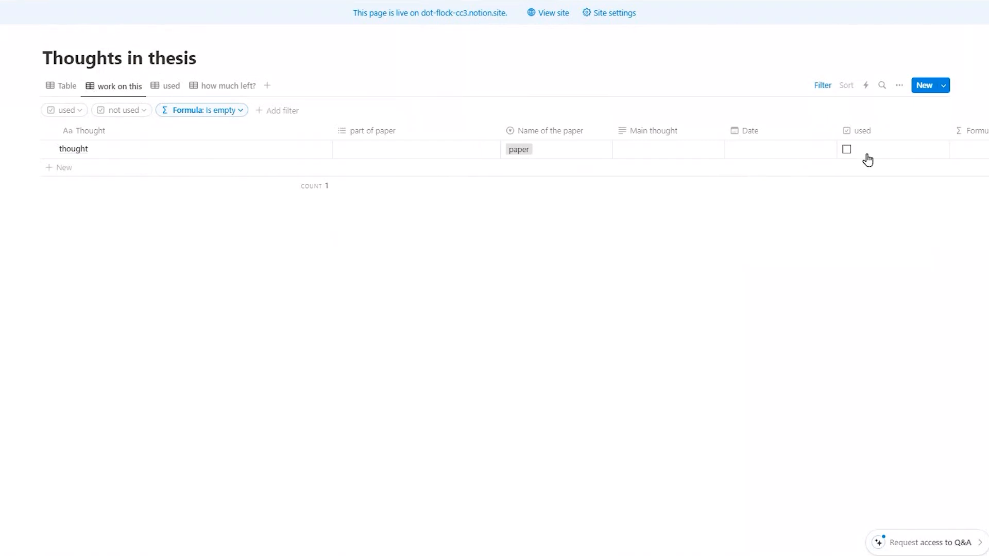
Mark the thought as used, find it in the "used" view, unmark it there, and check the "work on this" view.
{"action": "left_click", "coordinate": [847, 149]}
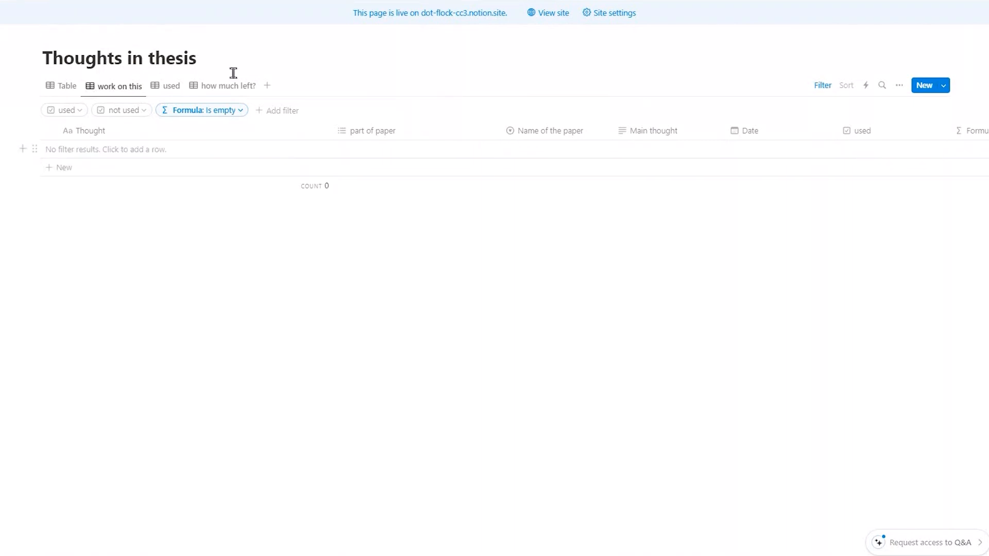
{"action": "left_click", "coordinate": [174, 88]}
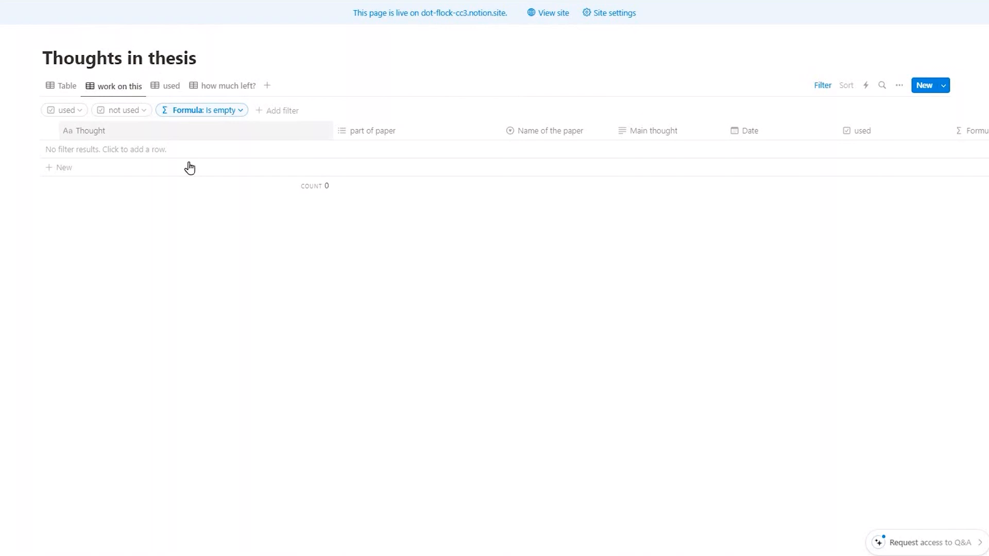
{"action": "left_click", "coordinate": [847, 149]}
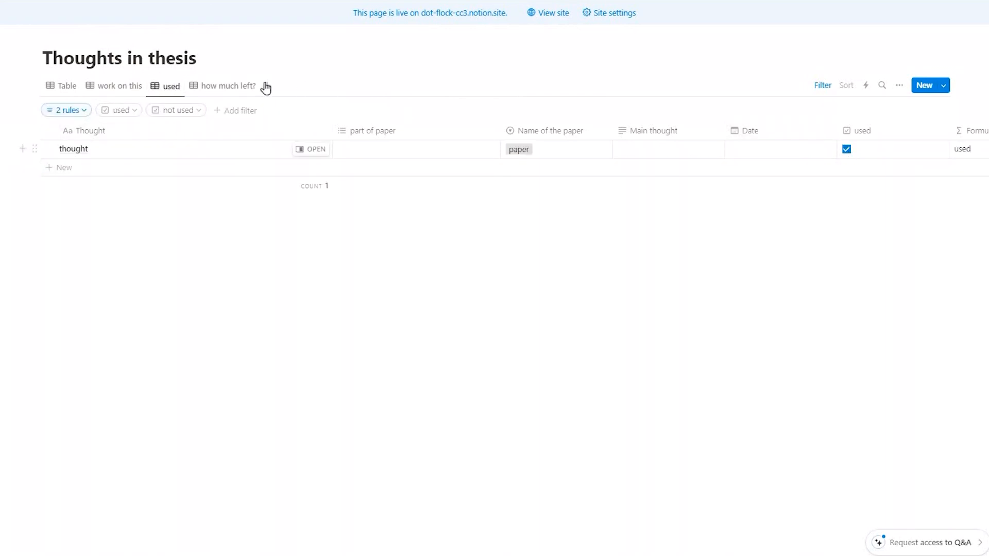
{"action": "left_click", "coordinate": [124, 88]}
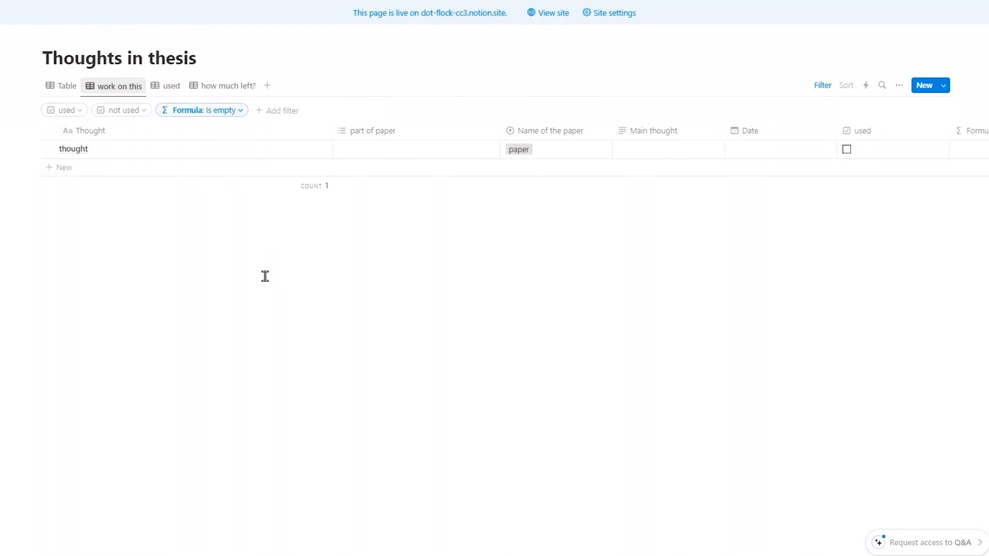
{"action": "left_click", "coordinate": [163, 88]}
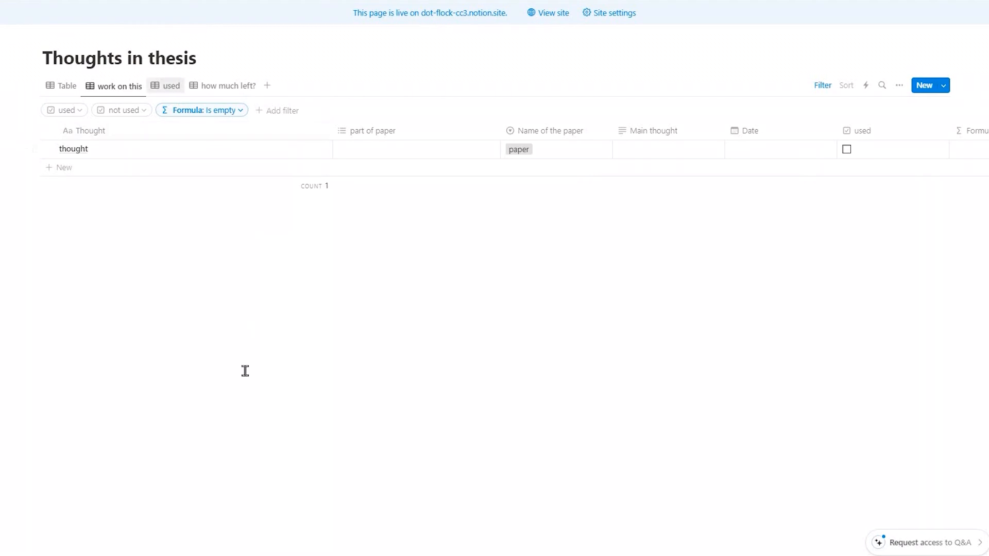
{"action": "left_click", "coordinate": [216, 87]}
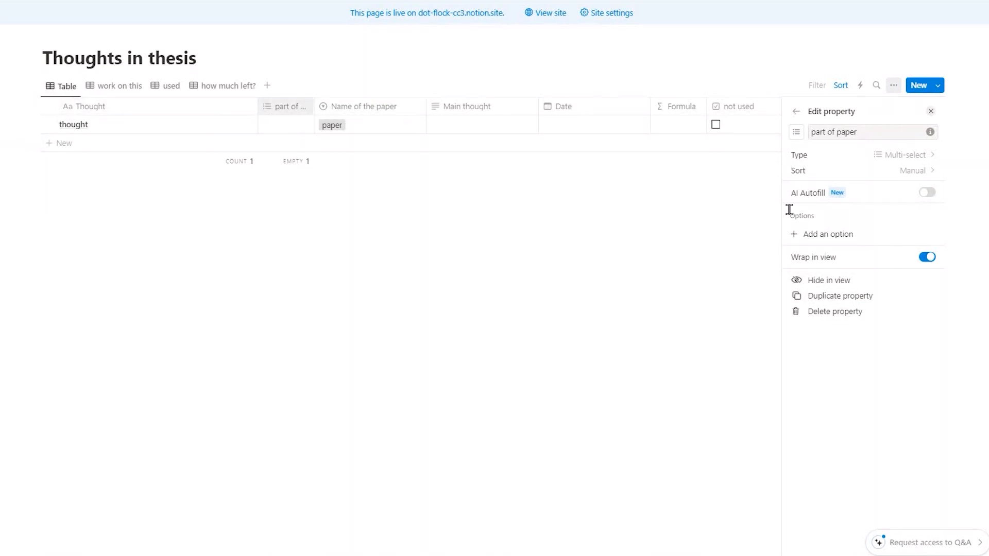
Add the option "1. safe space" to the "part of paper" property of Thoughts in thesis.
{"action": "left_click", "coordinate": [895, 239]}
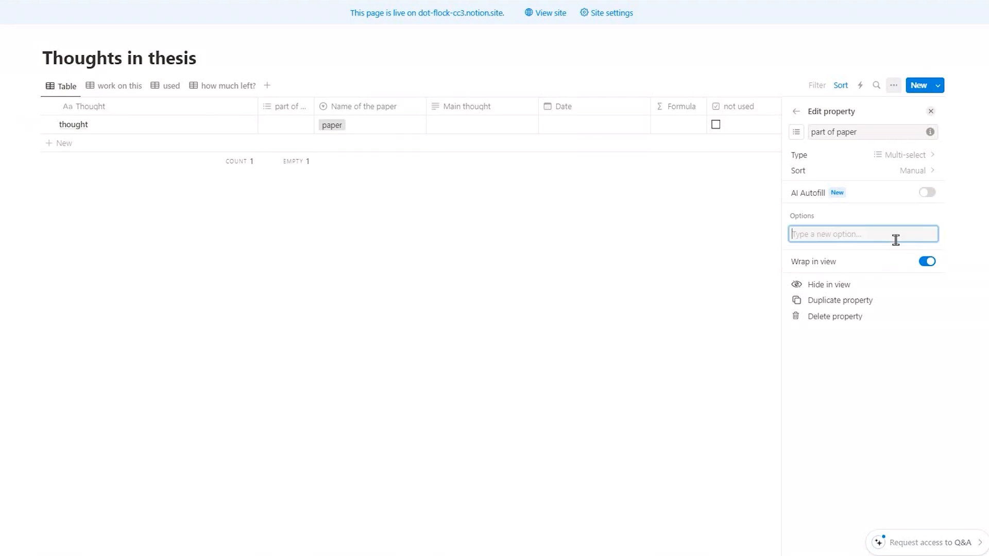
{"action": "type", "text": "1."}
{"action": "key", "text": "Return"}
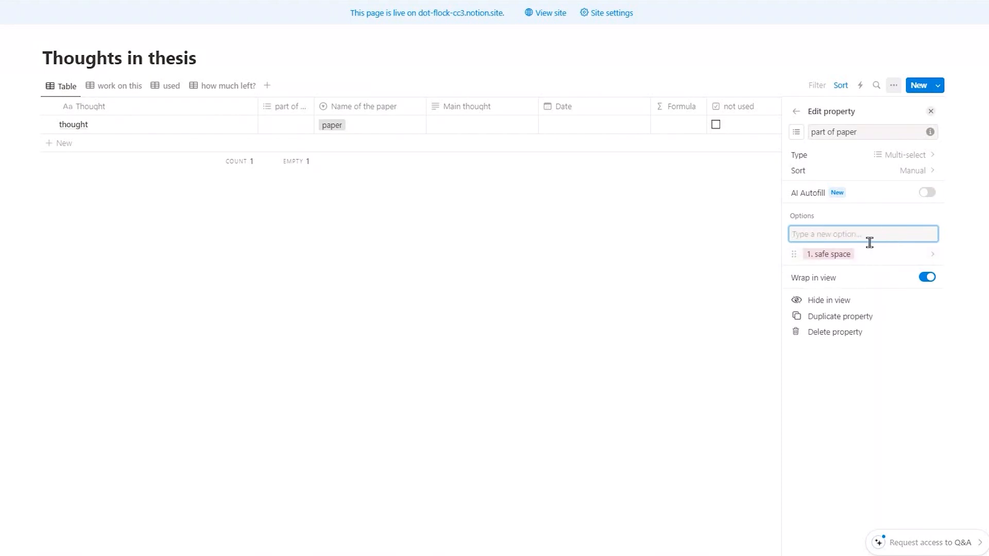
Add the option "2. accessibility" to the "part of paper" property.
{"action": "left_click", "coordinate": [896, 301]}
{"action": "left_click", "coordinate": [929, 218]}
{"action": "type", "text": "2"}
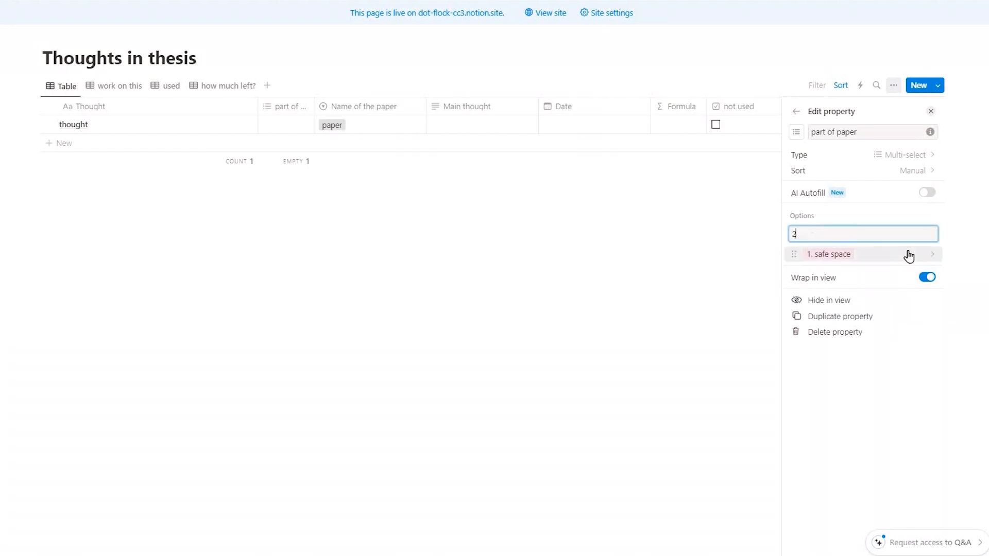
{"action": "type", "text": ". accessibility"}
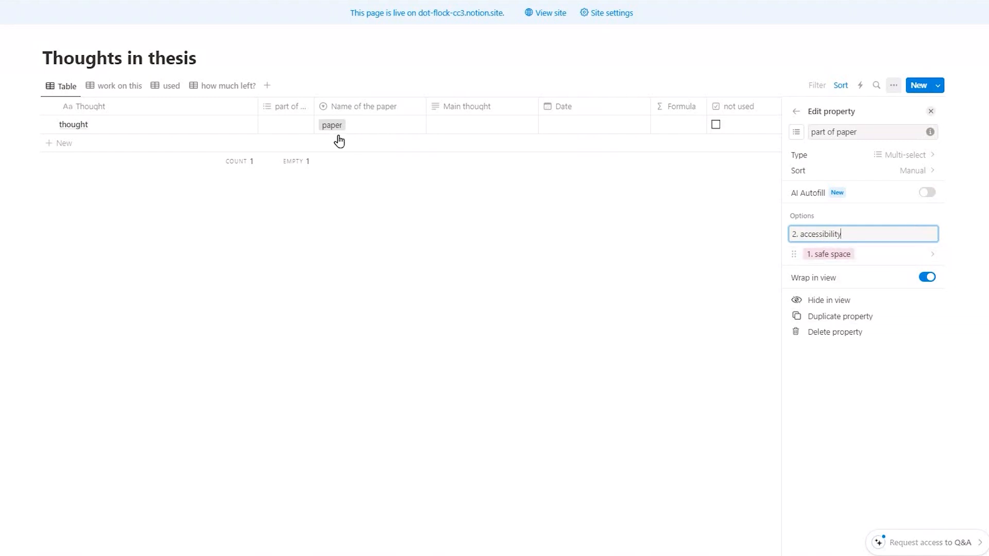
{"action": "key", "text": "Return"}
Set the existing thought's part of paper to "1. safe space" and add a new row set to "2. accessibility".
{"action": "left_click", "coordinate": [286, 126]}
{"action": "left_click", "coordinate": [305, 176]}
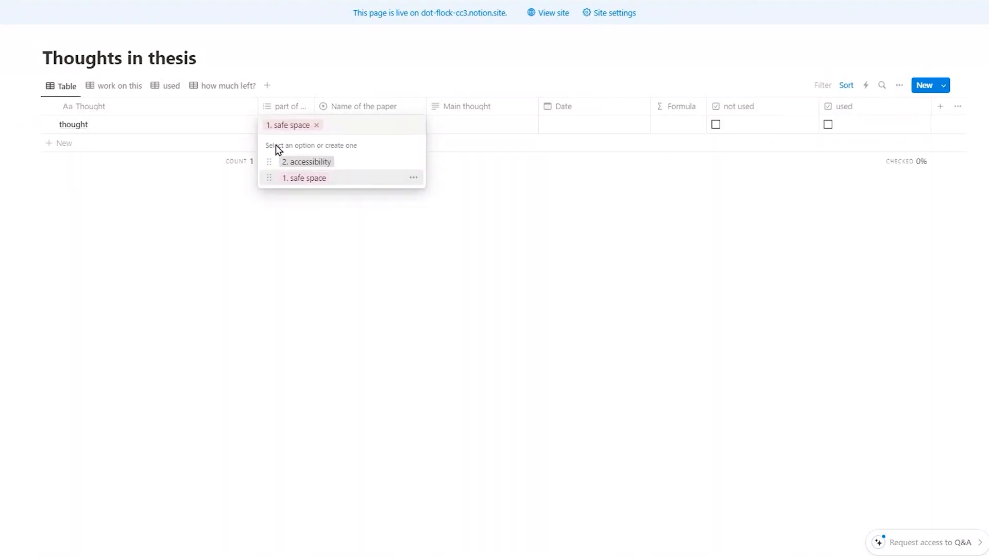
{"action": "left_click", "coordinate": [288, 145]}
{"action": "left_click", "coordinate": [293, 162]}
{"action": "left_click", "coordinate": [287, 144]}
{"action": "left_click", "coordinate": [304, 179]}
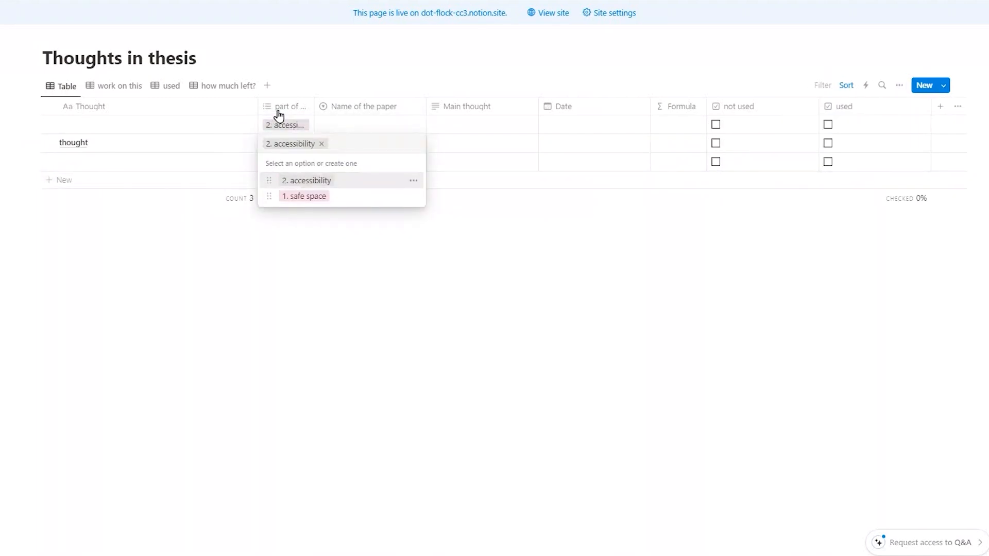
{"action": "left_click", "coordinate": [278, 115]}
Sort the Thoughts in thesis table by "part of paper" in descending order and save the sort for everyone.
{"action": "left_click", "coordinate": [286, 107]}
{"action": "left_click", "coordinate": [324, 204]}
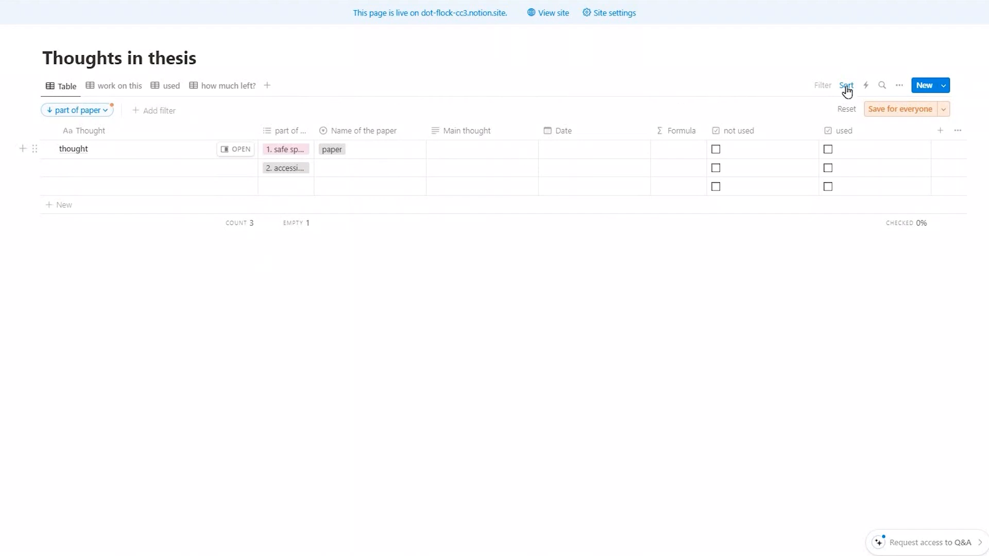
{"action": "left_click", "coordinate": [900, 109]}
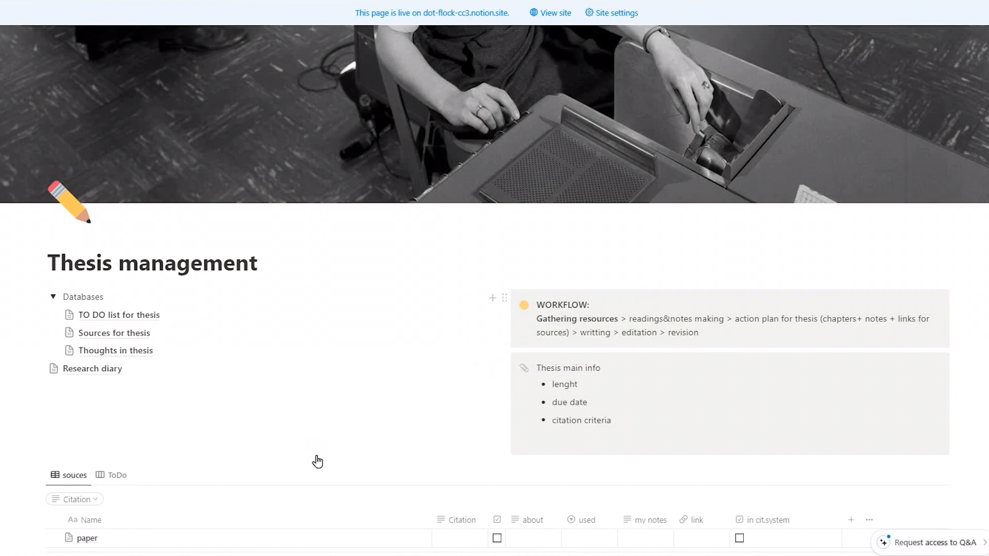
Review the Thesis management page and the writing, editing and revision stages in its WORKFLOW callout.
{"action": "scroll", "coordinate": [318, 462], "scroll_direction": "down", "scroll_amount": 3}
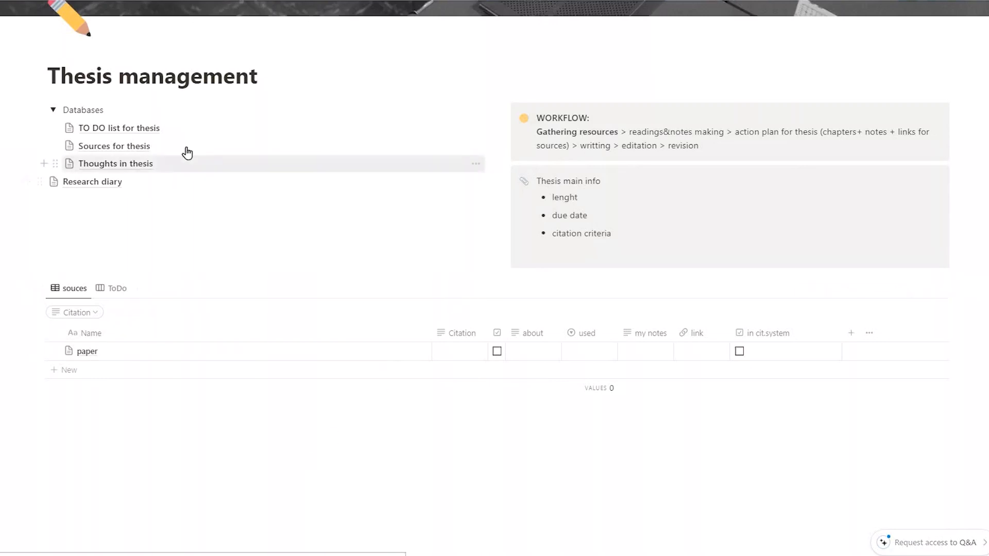
{"action": "mouse_move", "coordinate": [187, 153]}
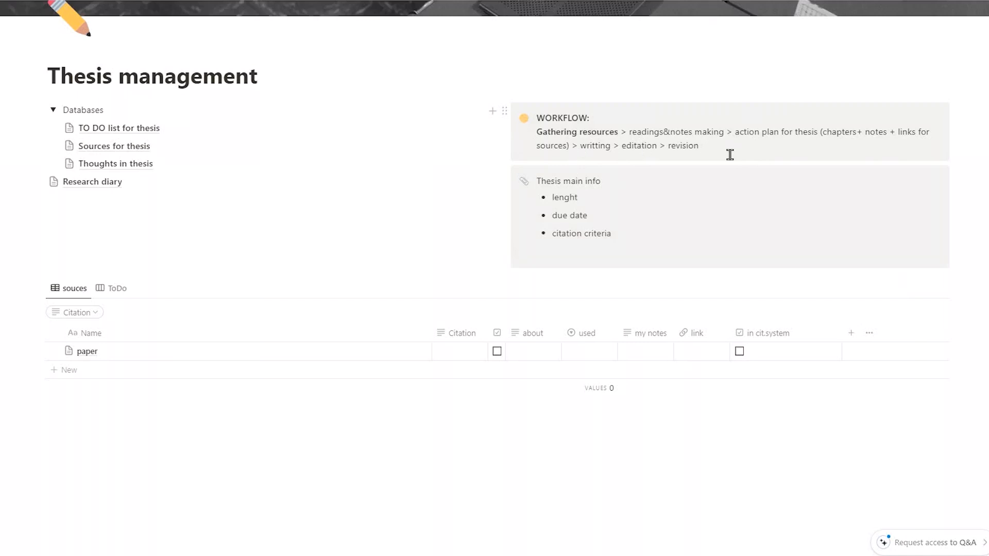
{"action": "left_click_drag", "start_coordinate": [581, 146], "coordinate": [727, 162]}
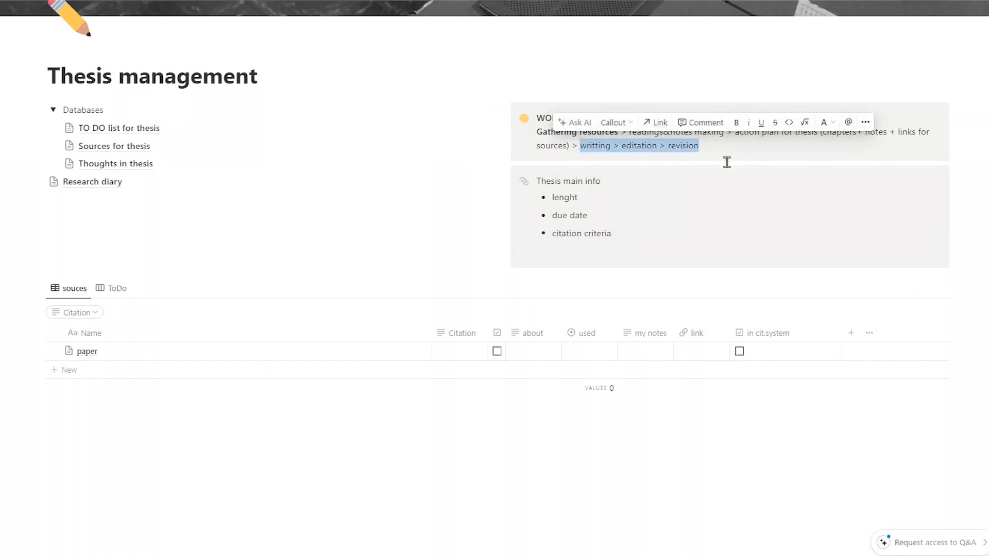
{"action": "left_click", "coordinate": [727, 163]}
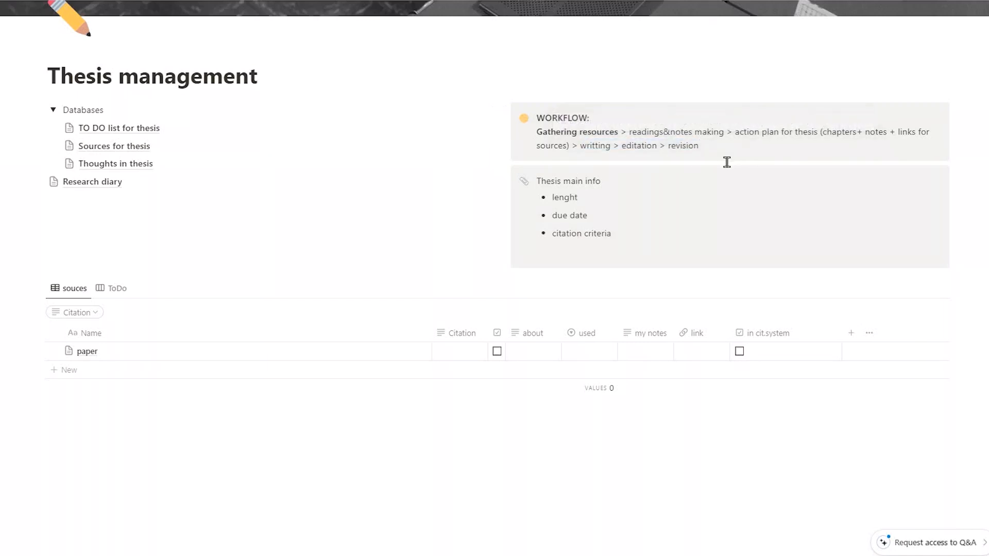